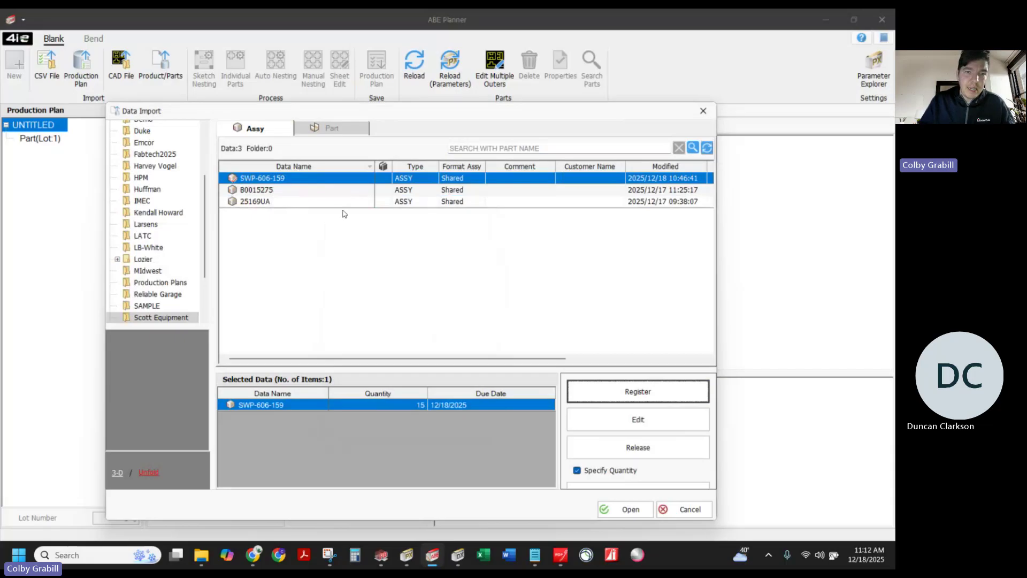
Register assemblies B0015275 and 25169UA with quantity 10 each, due 12/18/2025, and import them together with SWP-606-159
click(345, 191)
click(622, 387)
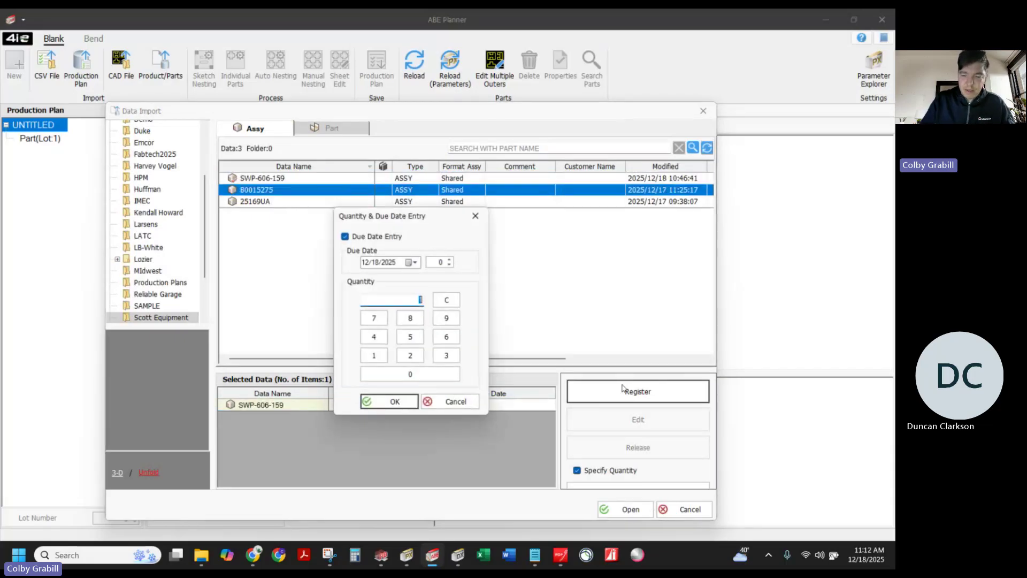
key(Return)
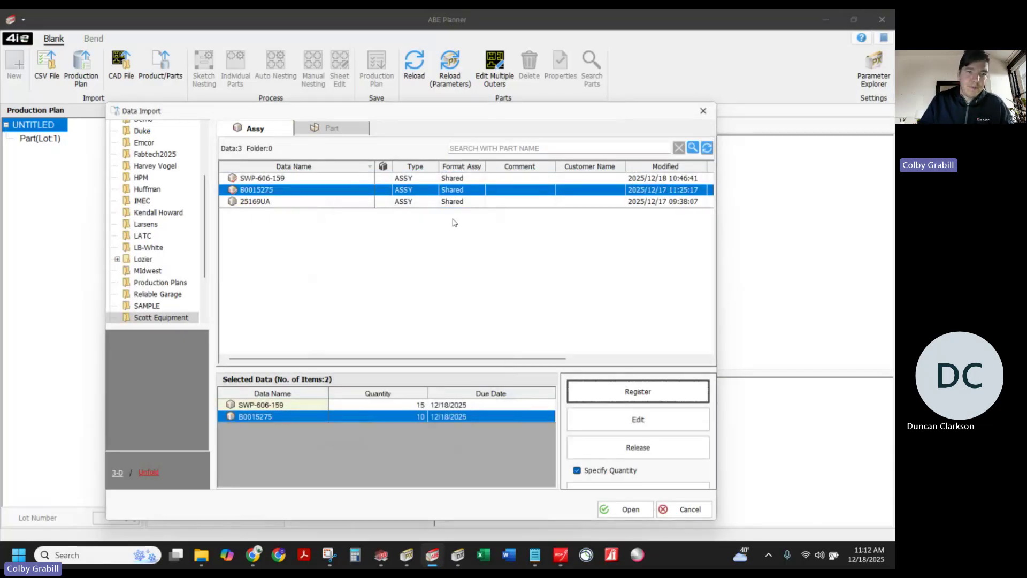
click(327, 203)
click(692, 402)
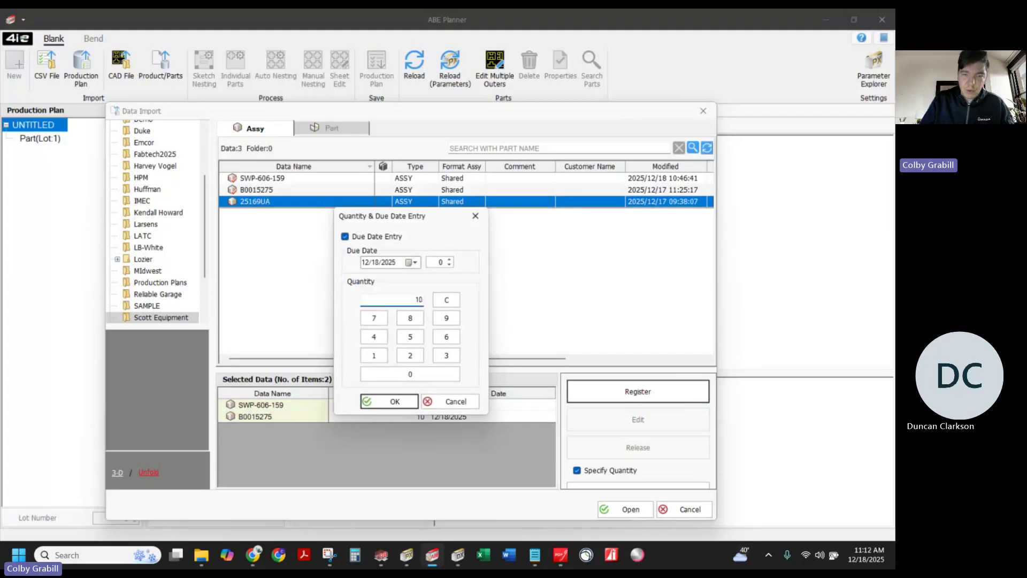
key(Return)
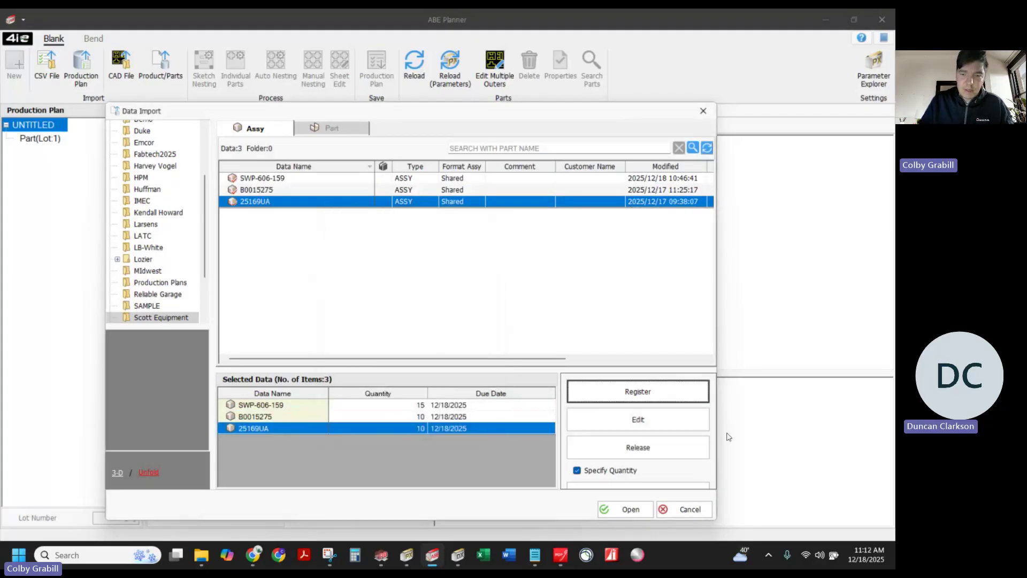
click(629, 509)
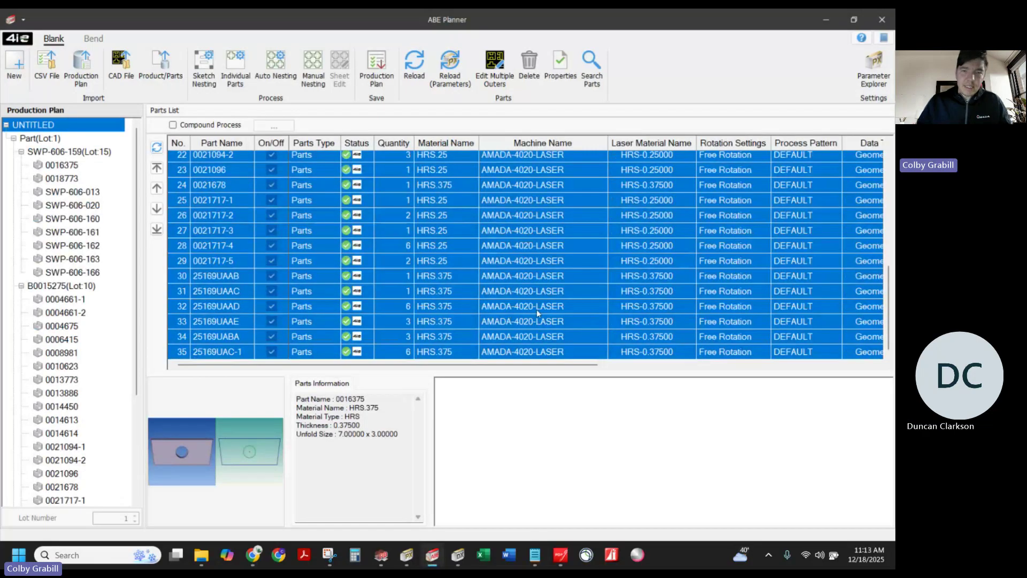
Review the imported parts list, checking the parts' quantities, materials and laser material names
scroll(538, 313, up, 7)
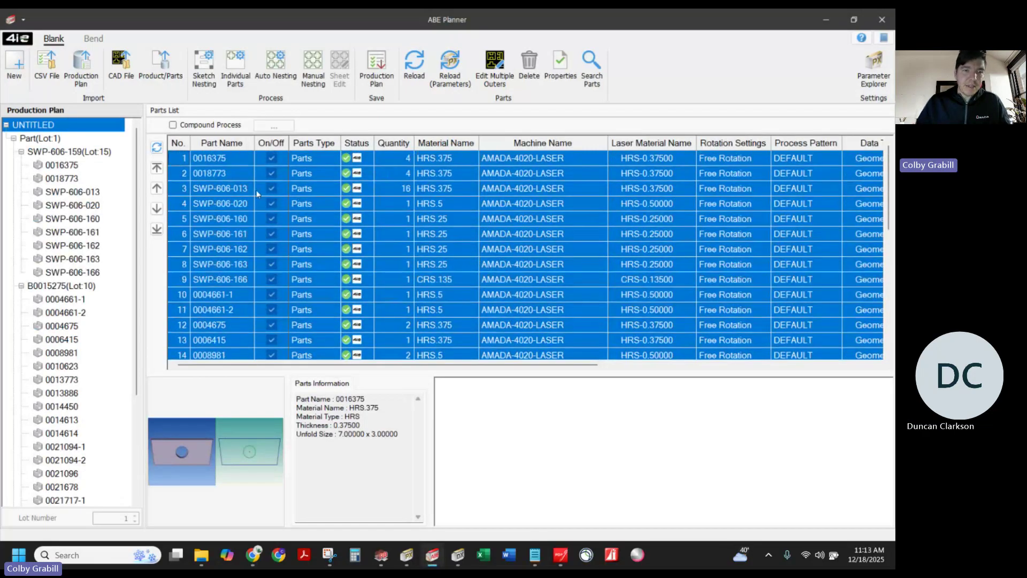
click(227, 192)
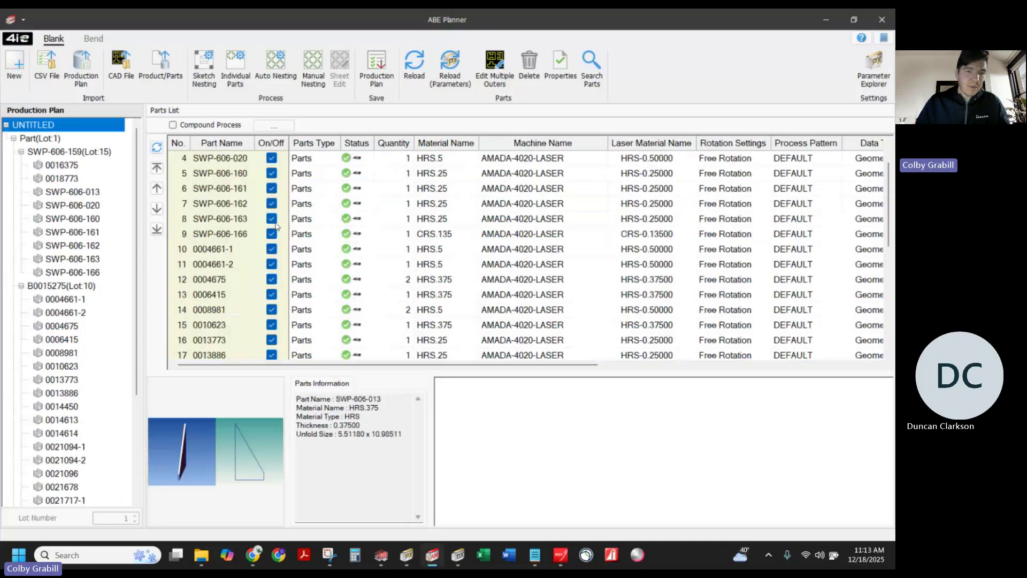
click(403, 161)
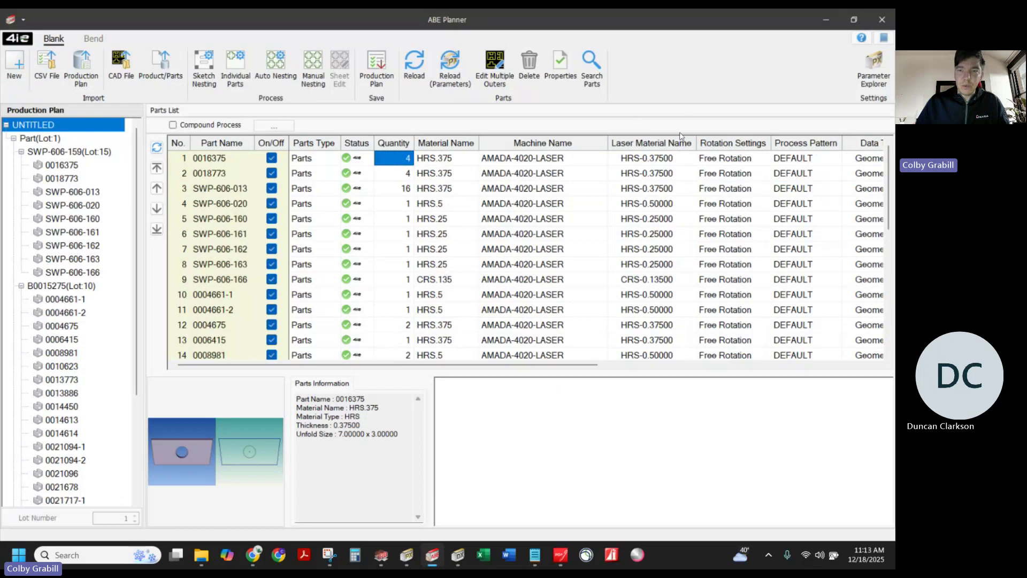
scroll(649, 161, down, 7)
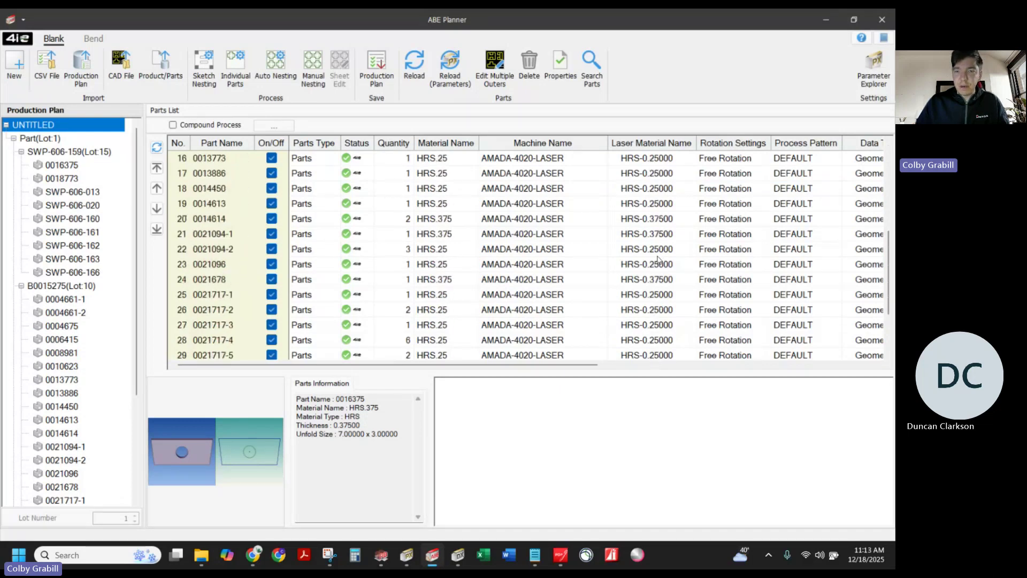
scroll(657, 287, up, 7)
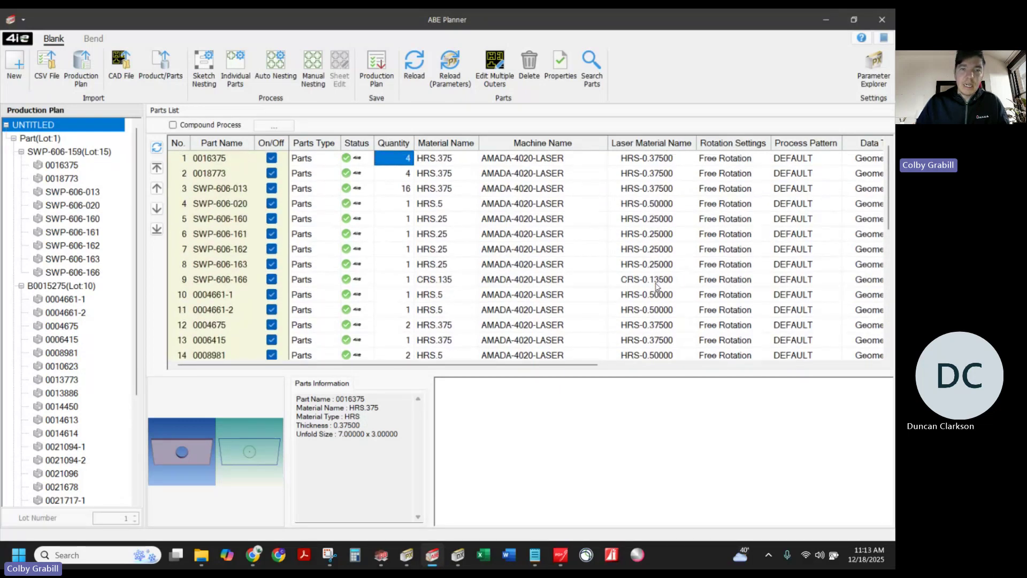
click(402, 175)
click(399, 191)
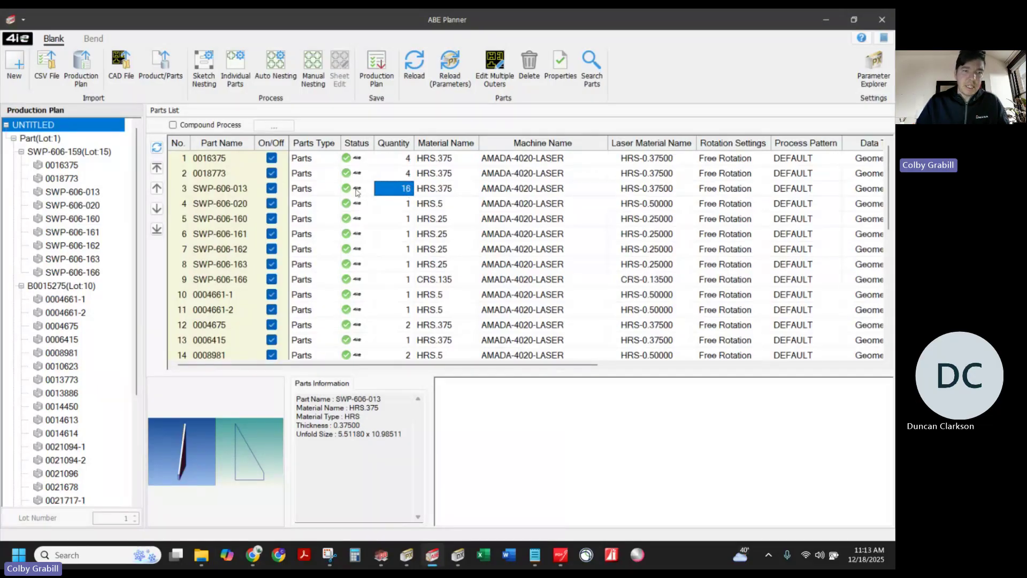
click(238, 184)
scroll(398, 230, down, 7)
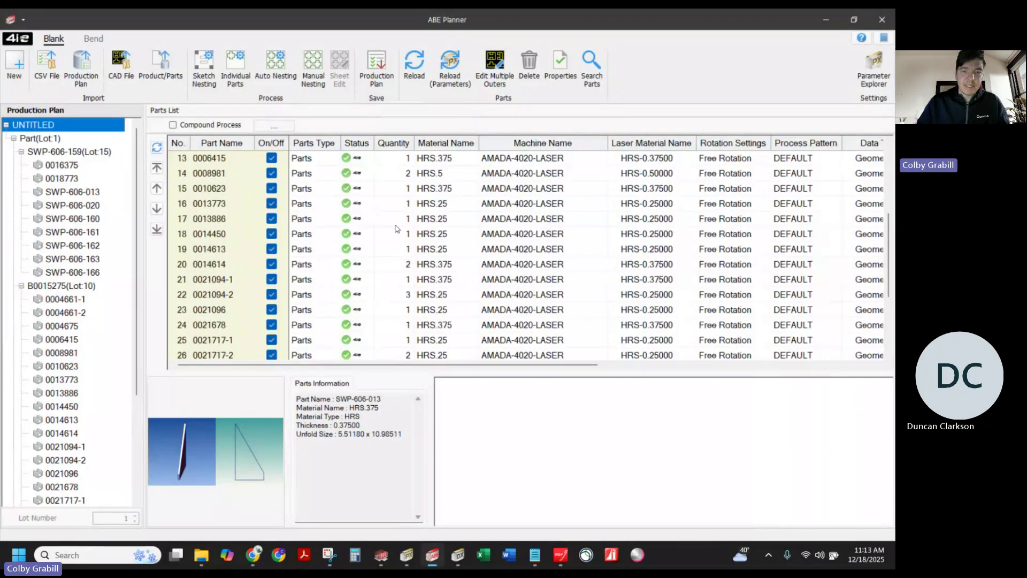
scroll(397, 274, up, 4)
scroll(397, 273, up, 3)
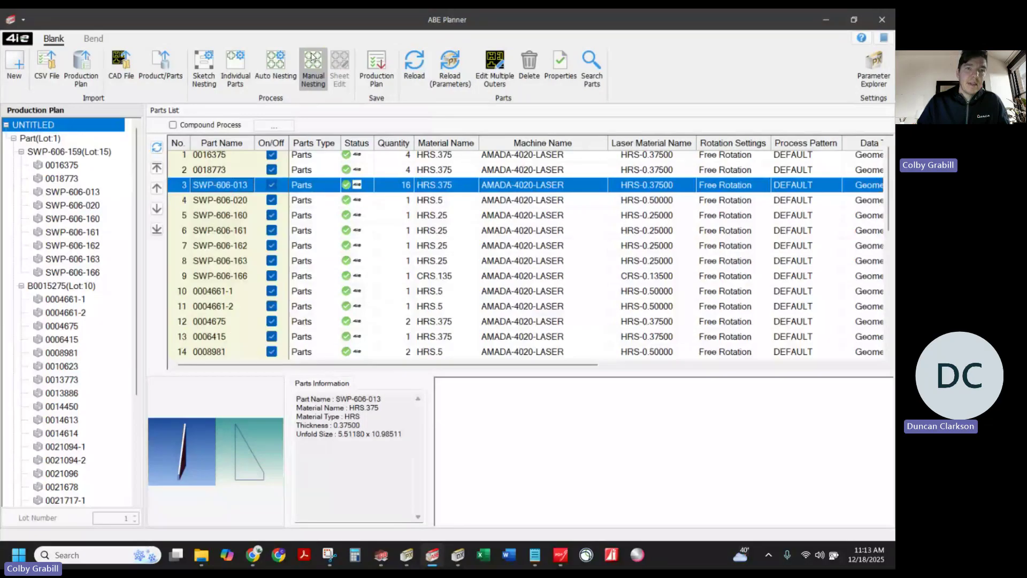
Run Auto Nesting on the imported parts with all listed sheet materials and sizes enabled
click(276, 63)
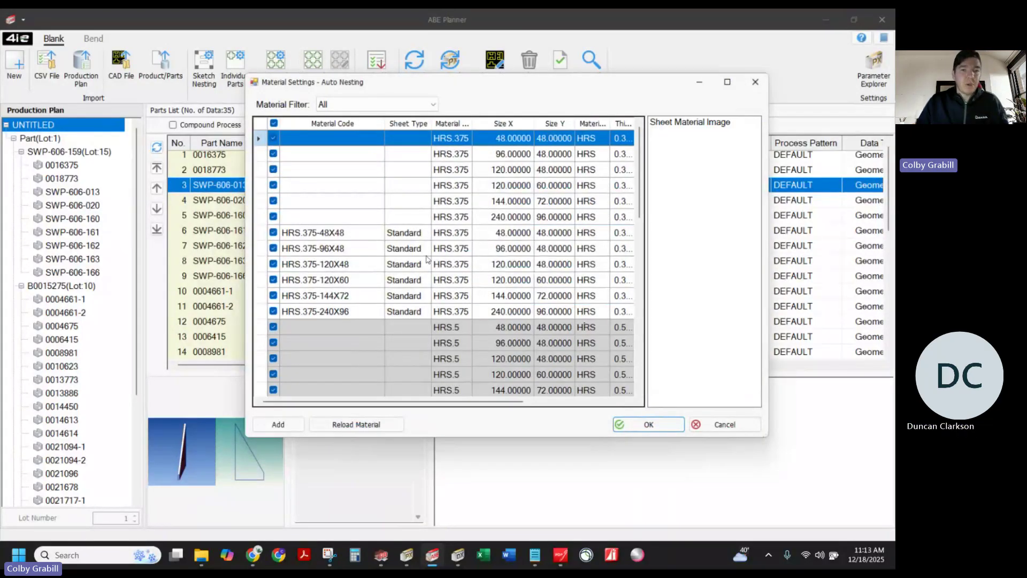
scroll(374, 274, down, 3)
scroll(369, 277, down, 6)
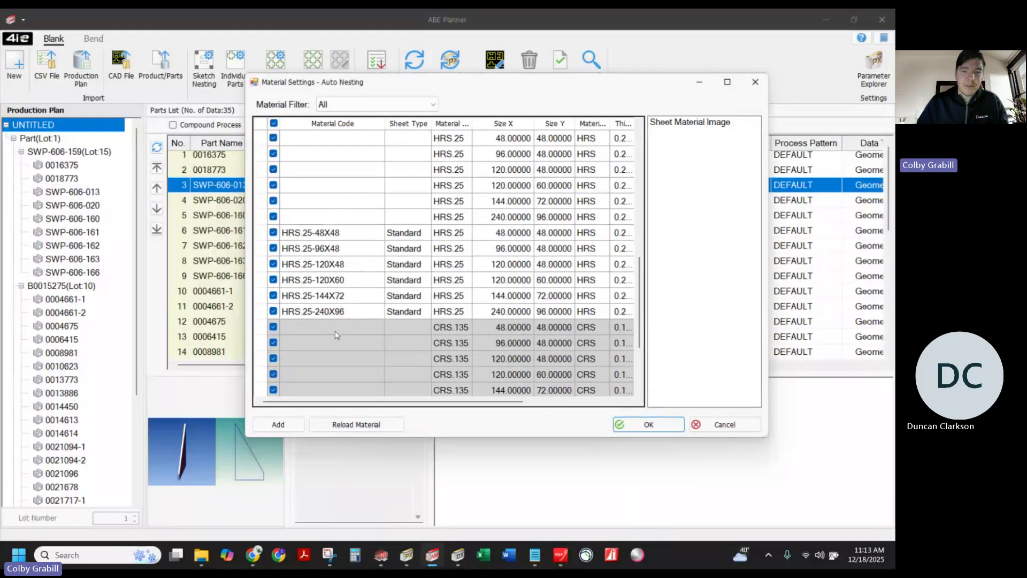
click(665, 430)
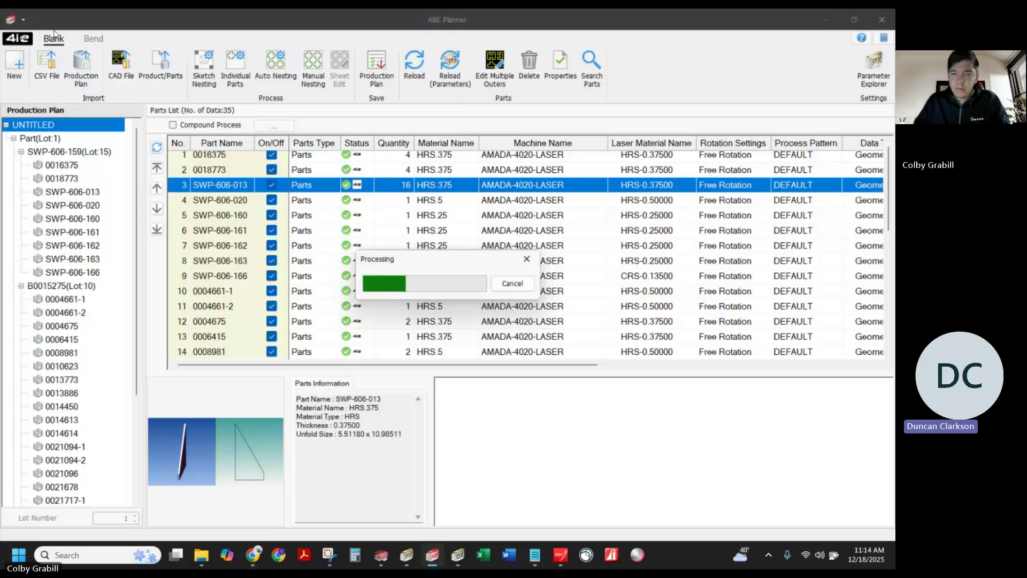
Switch to Parameter Explorer and preview the GALV.190 remnant and the 118-BUSBAR skeleton in the sheet list
click(420, 549)
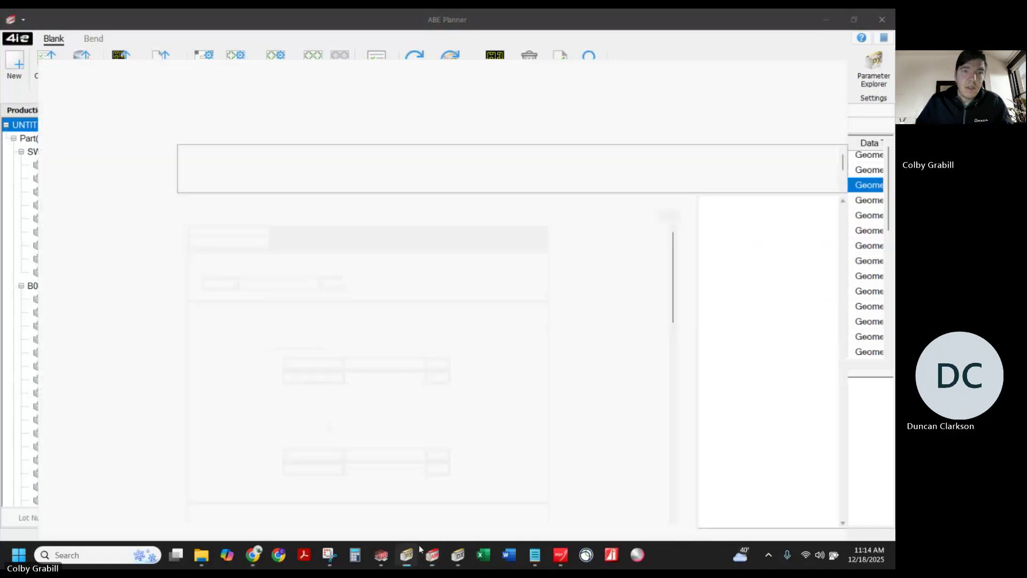
click(361, 36)
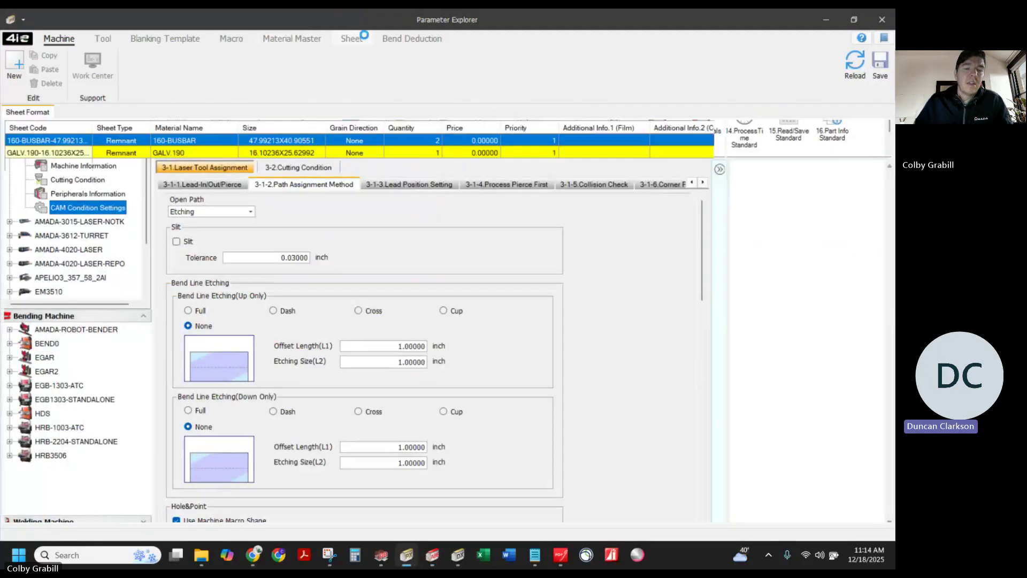
click(121, 154)
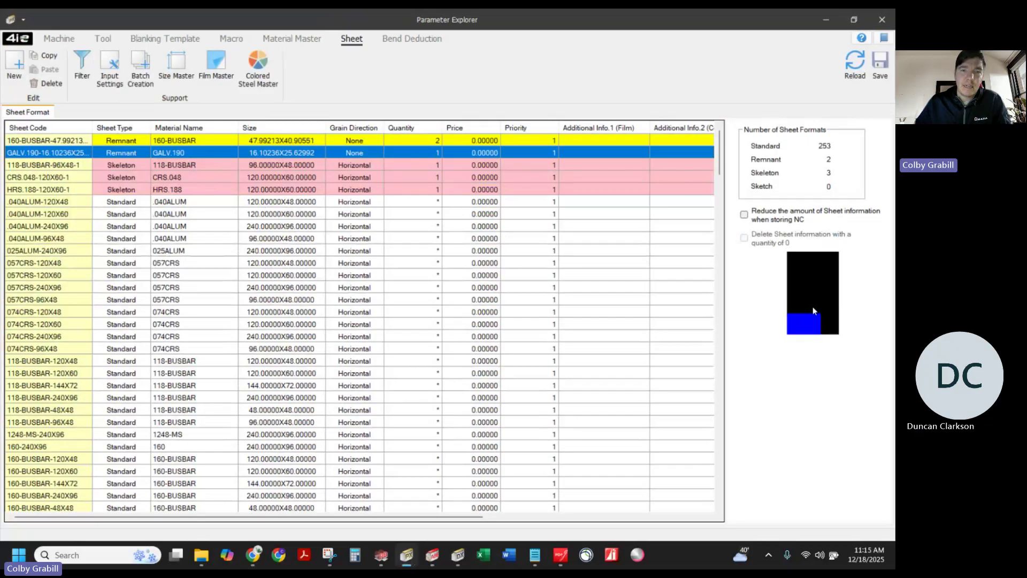
click(145, 165)
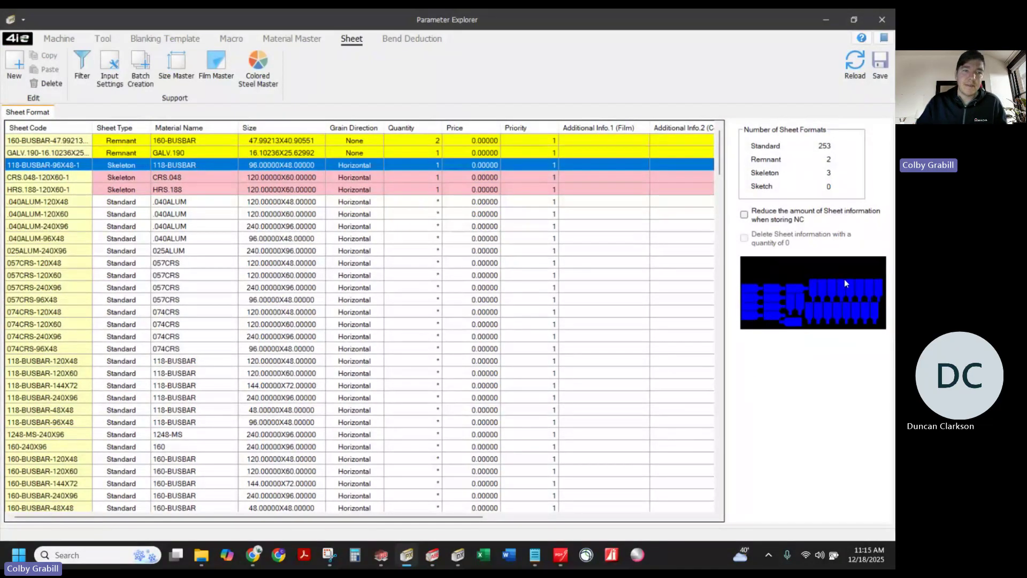
Compare the remnant and skeleton sheets' shapes and quantities, look through the standard sheets, and minimize Parameter Explorer
click(181, 140)
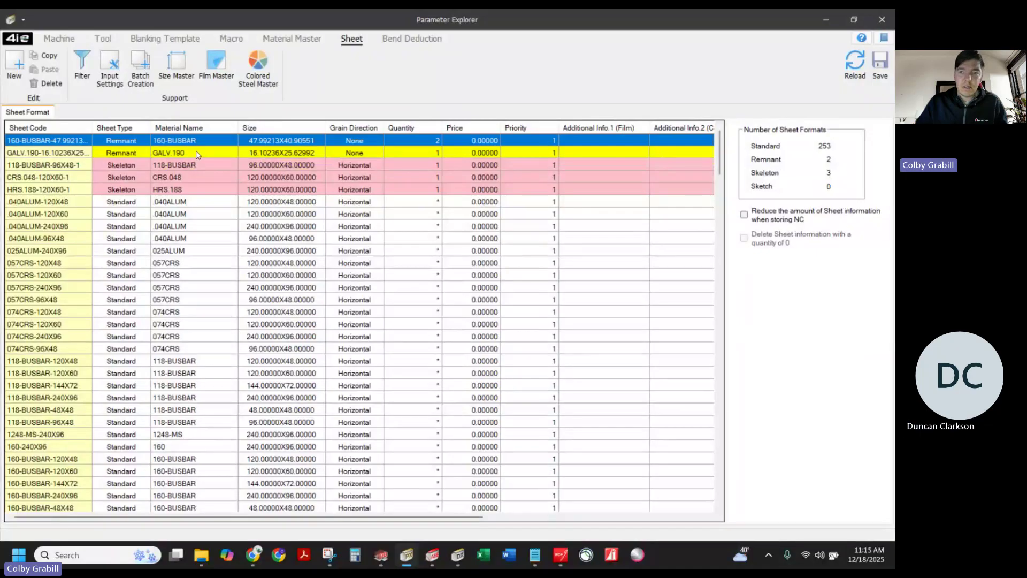
click(196, 154)
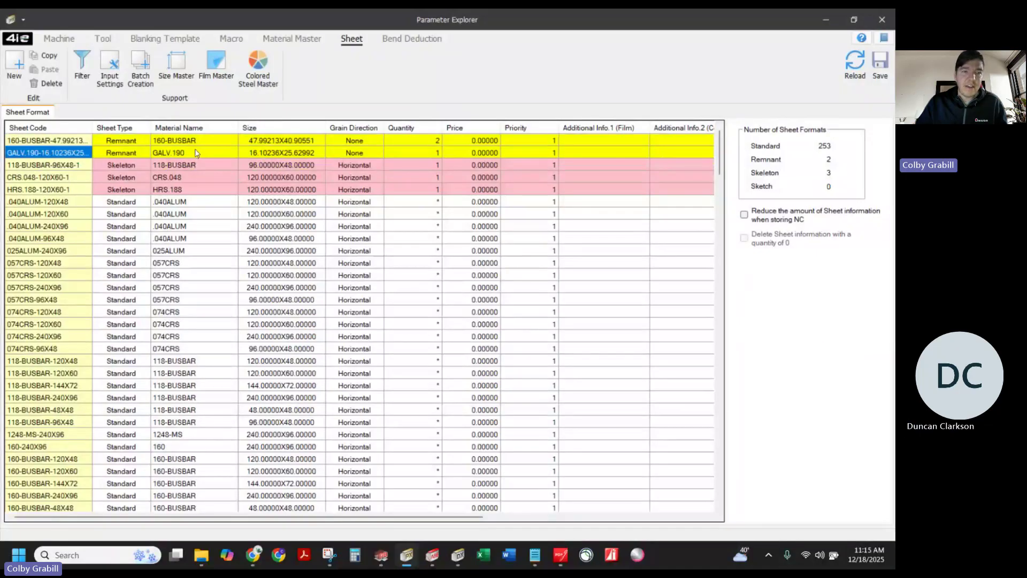
click(216, 185)
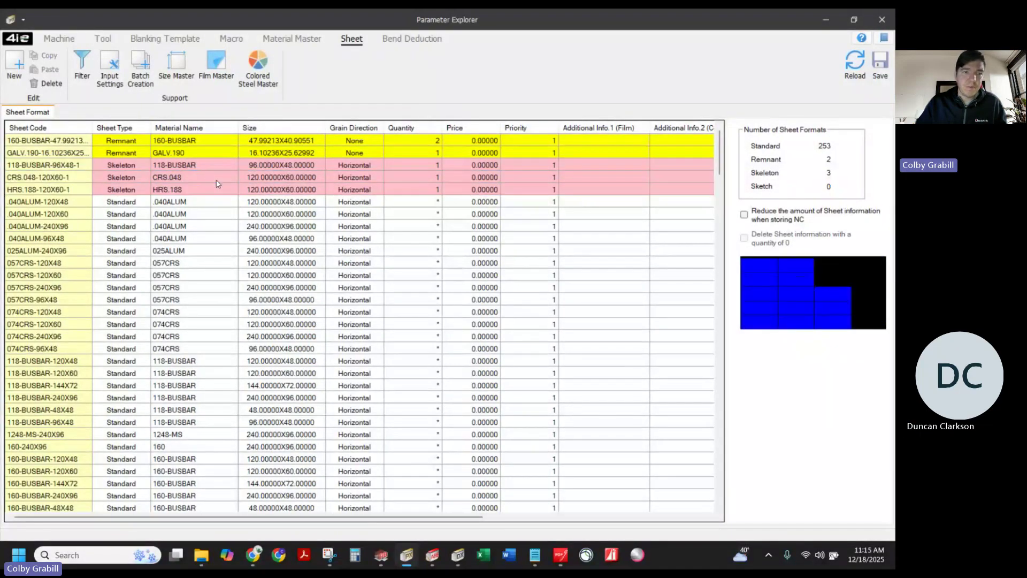
click(209, 175)
click(214, 163)
click(223, 152)
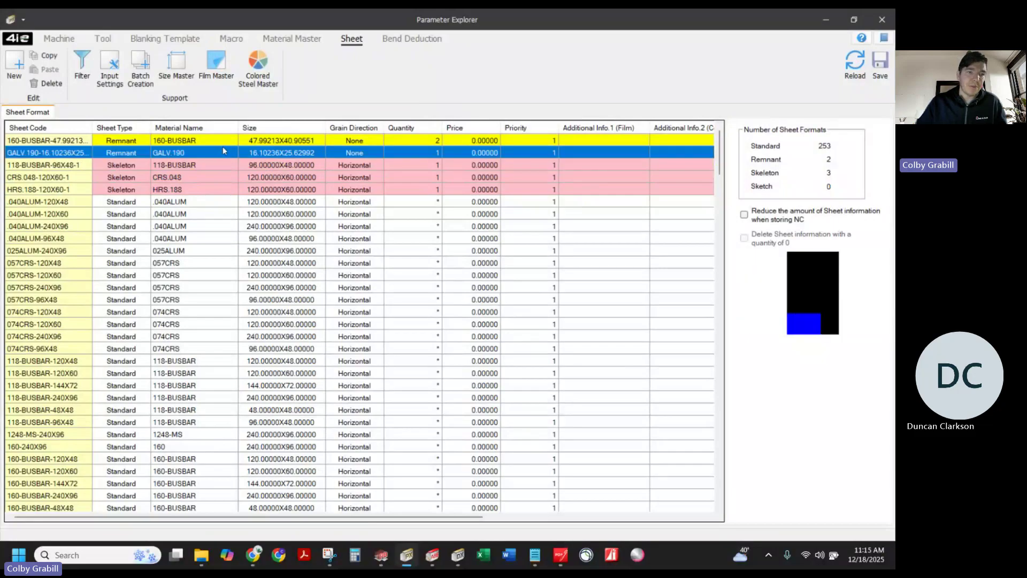
click(225, 145)
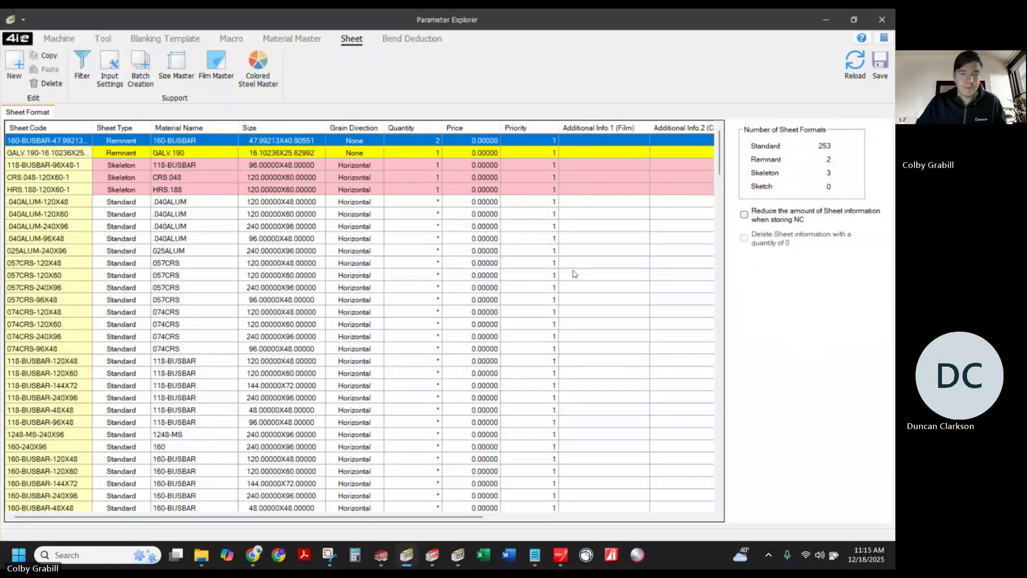
click(433, 155)
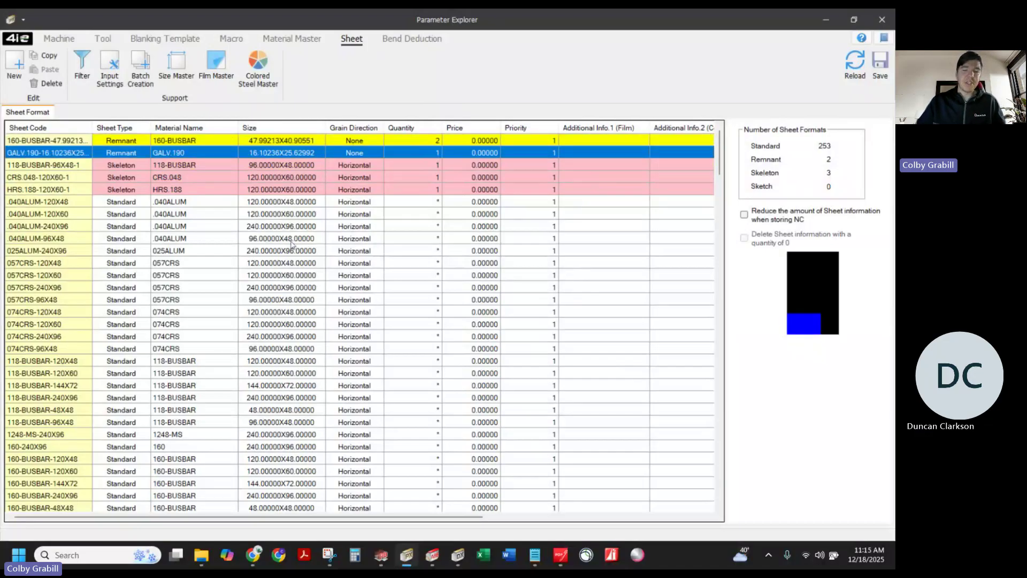
scroll(271, 243, down, 2)
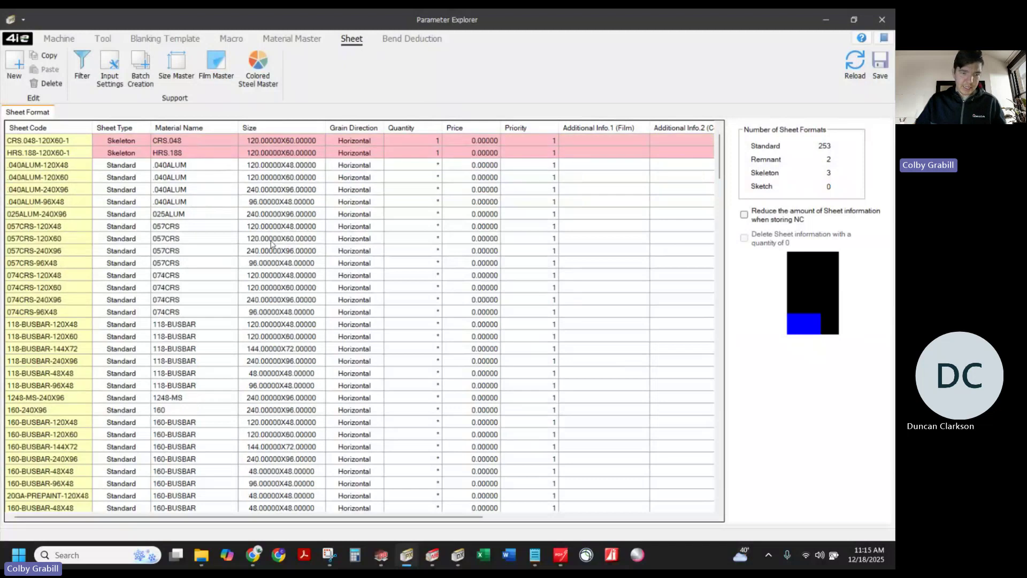
scroll(271, 243, up, 2)
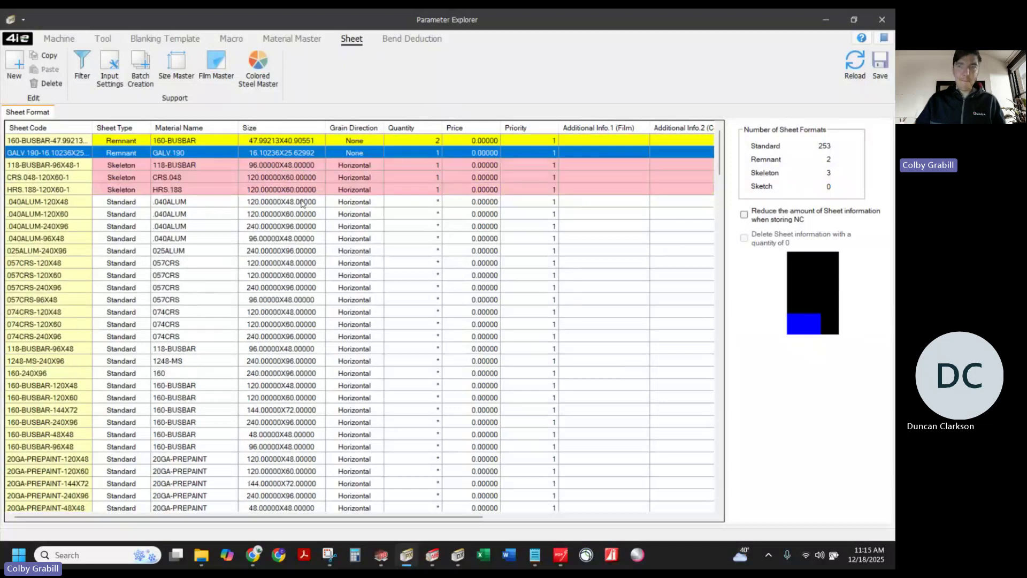
click(853, 20)
click(833, 19)
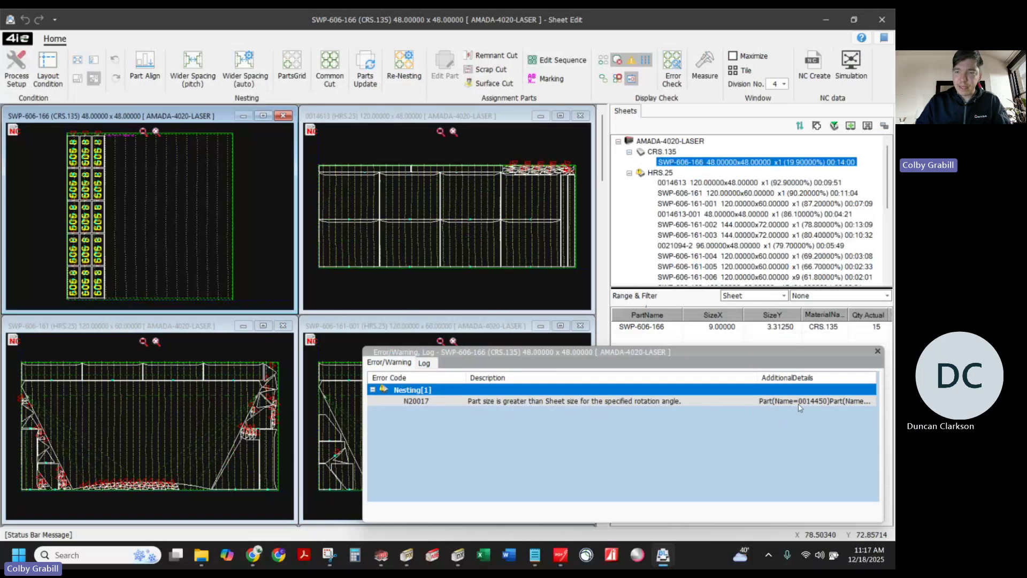
Dismiss the error log and inspect the nested parts and the remnant marking text on the CRS.135 sheet in an enlarged view
click(877, 351)
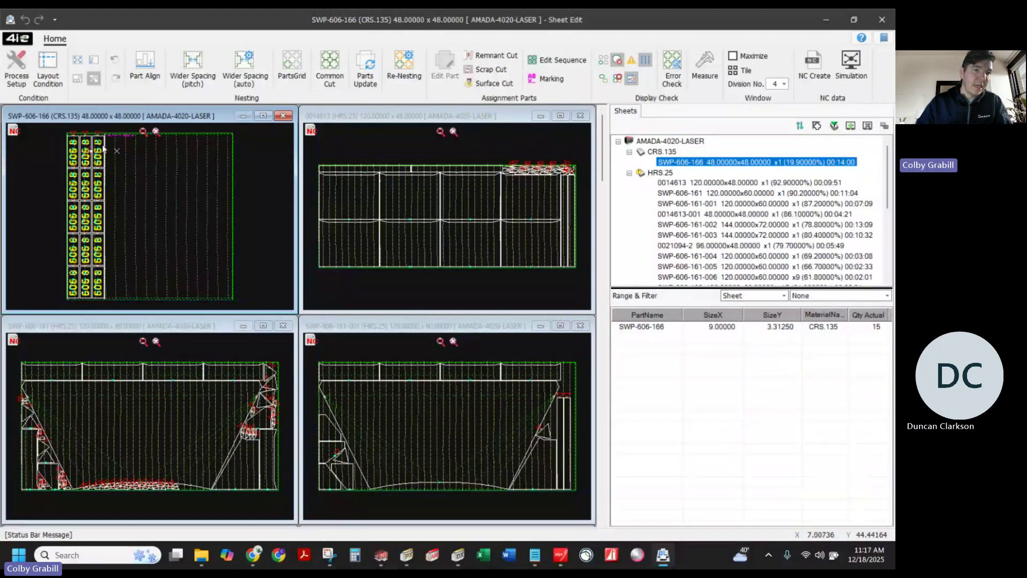
scroll(96, 142, up, 5)
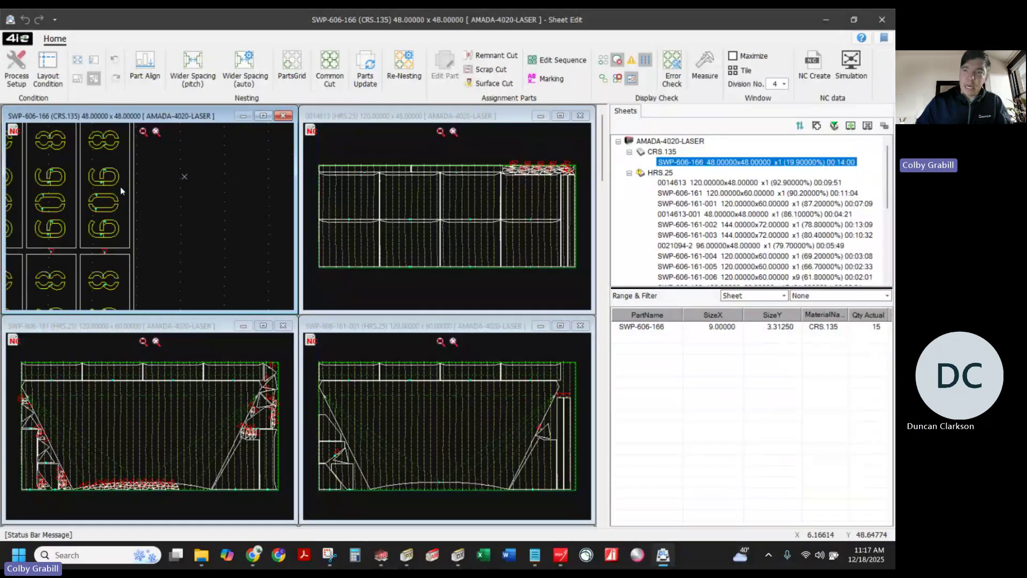
scroll(120, 188, down, 3)
scroll(122, 191, down, 4)
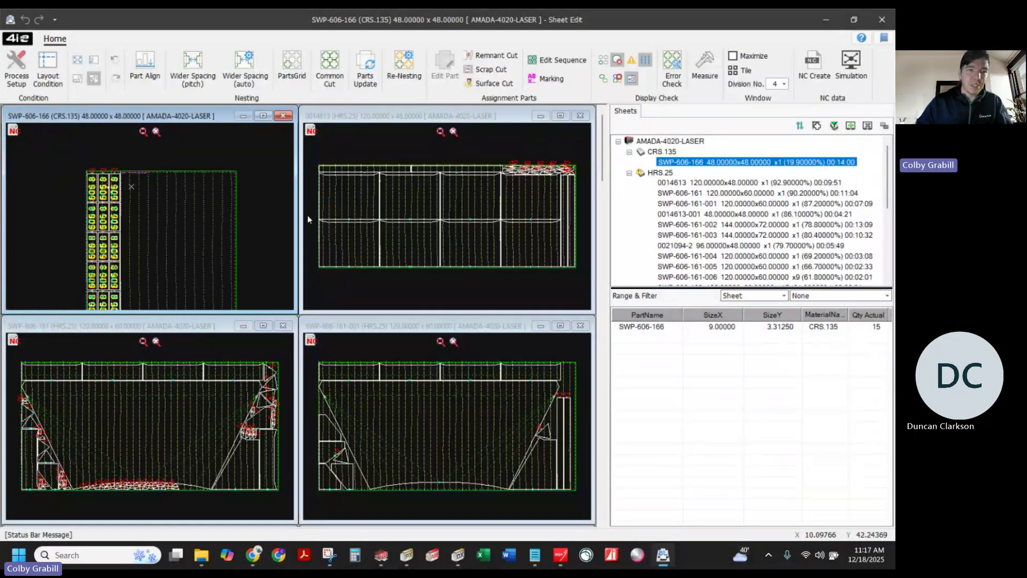
scroll(98, 175, up, 5)
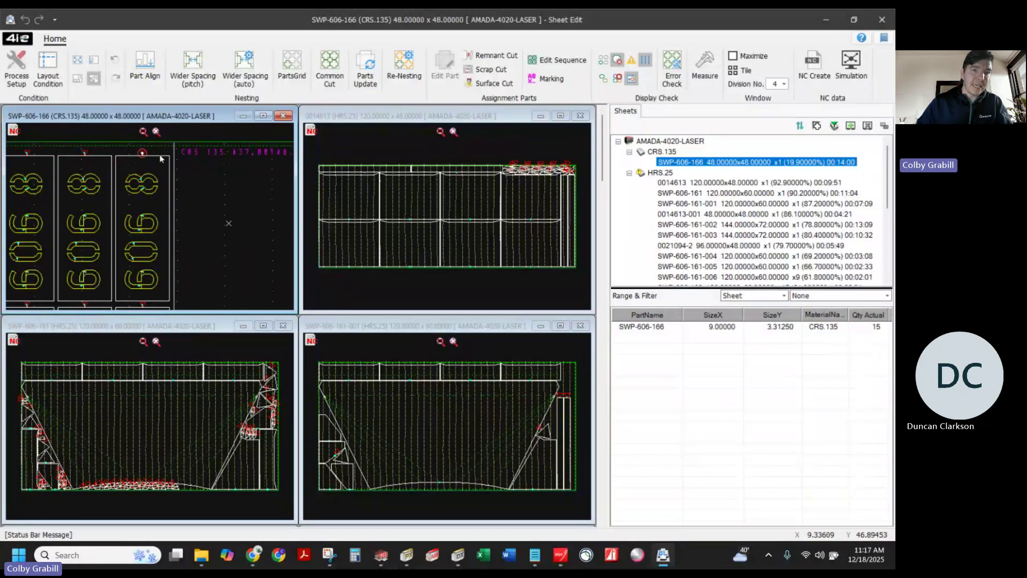
scroll(288, 168, up, 2)
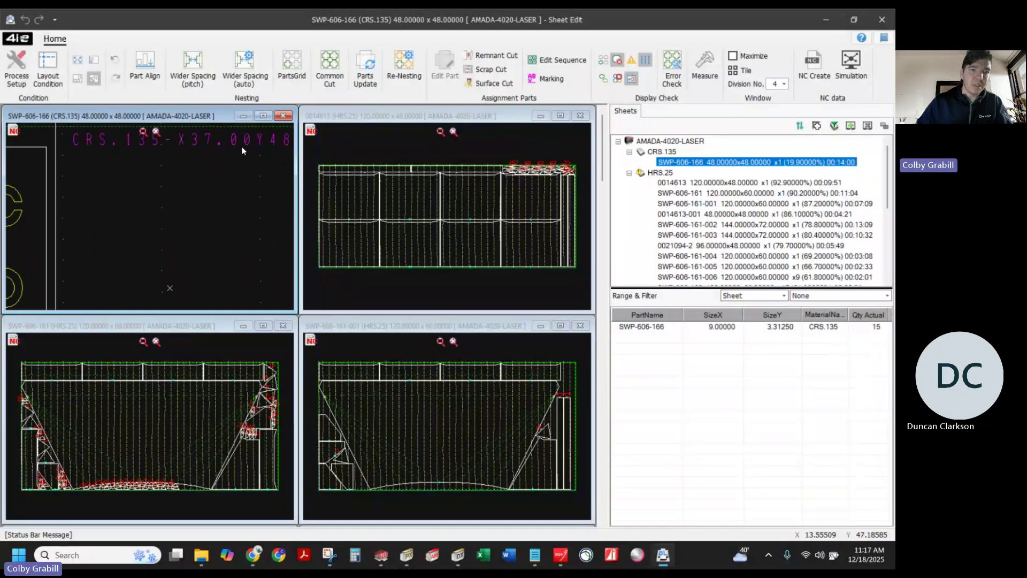
click(263, 116)
scroll(396, 252, down, 3)
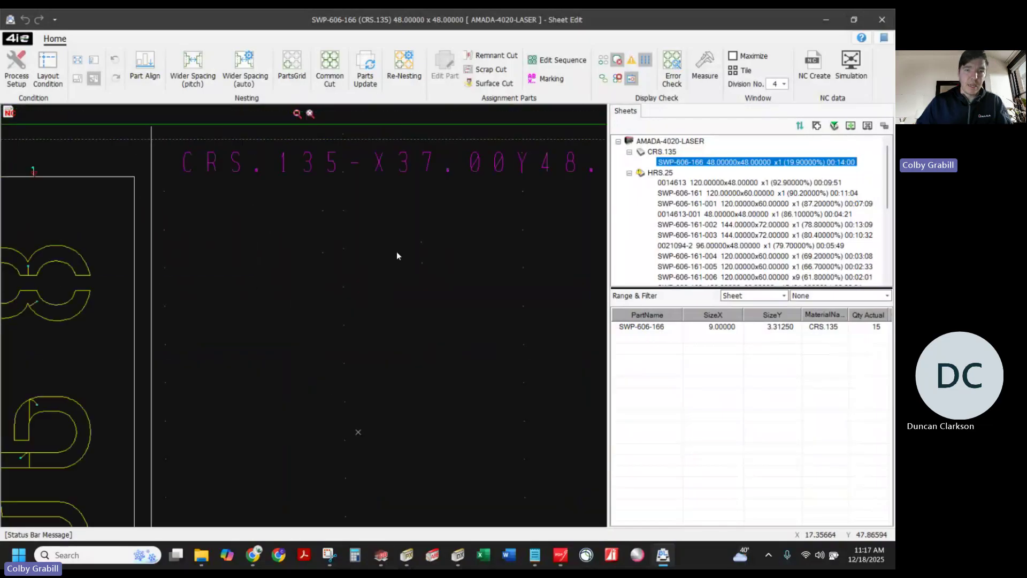
Open HRS.25 sheet 0014613 and examine its small triangular parts nested along the sheet edge in an enlarged view
scroll(396, 252, down, 5)
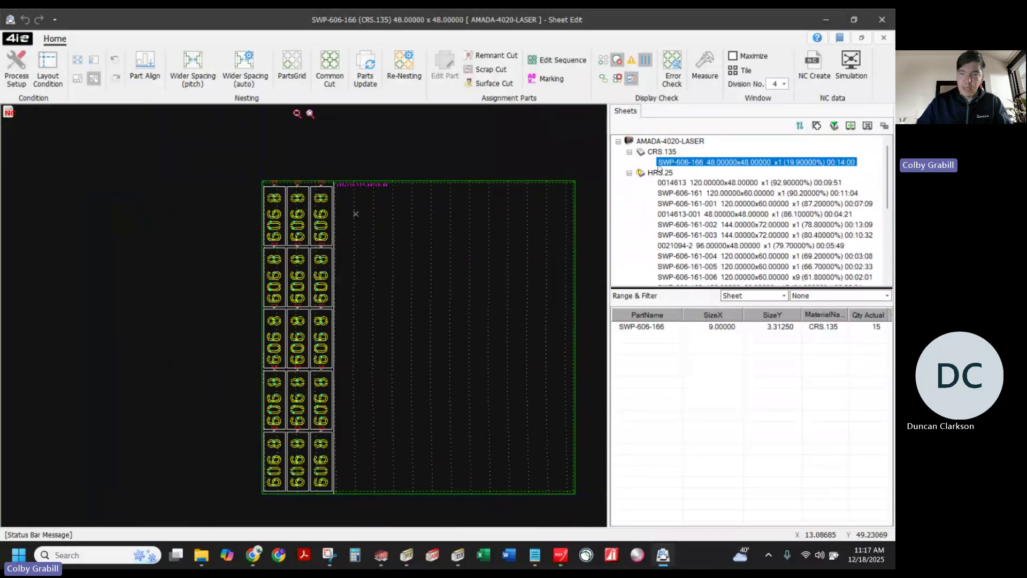
click(687, 173)
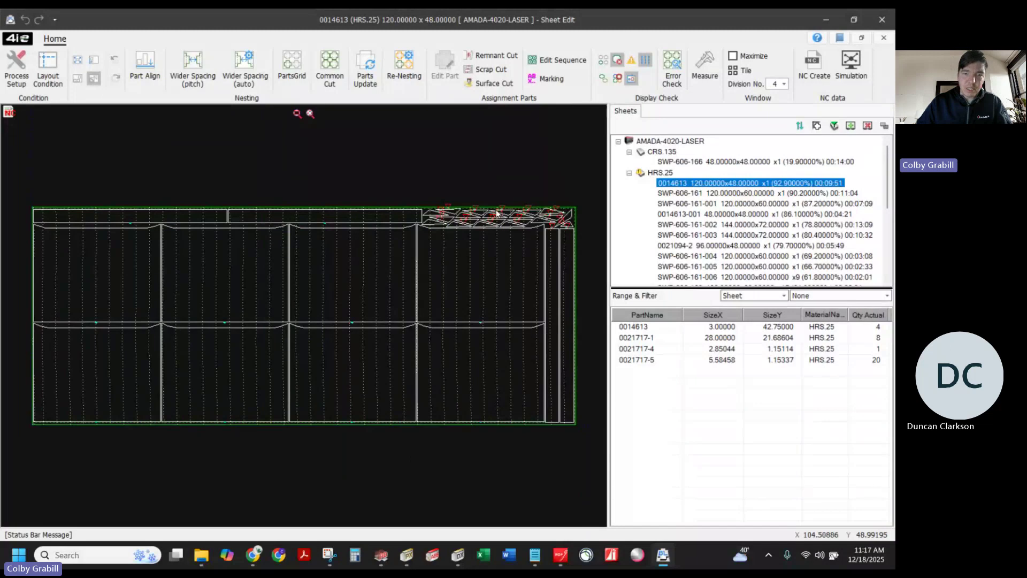
scroll(500, 213, up, 4)
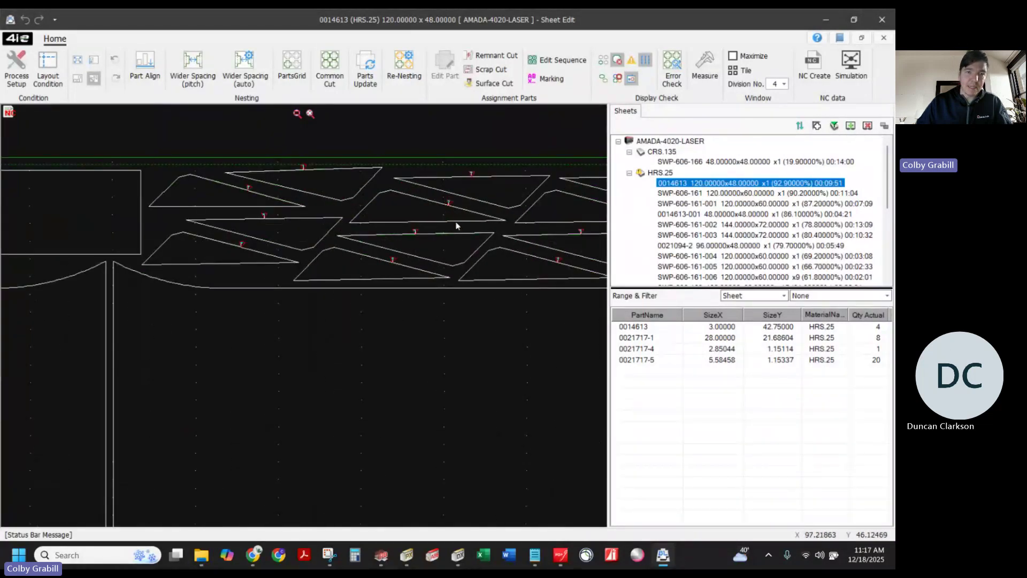
scroll(444, 220, down, 5)
scroll(379, 267, down, 3)
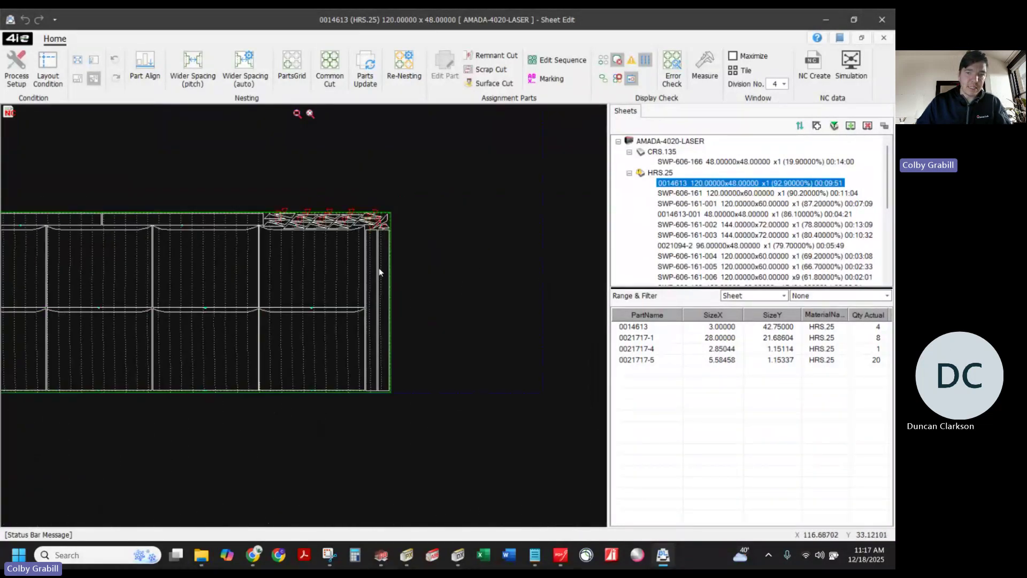
click(694, 193)
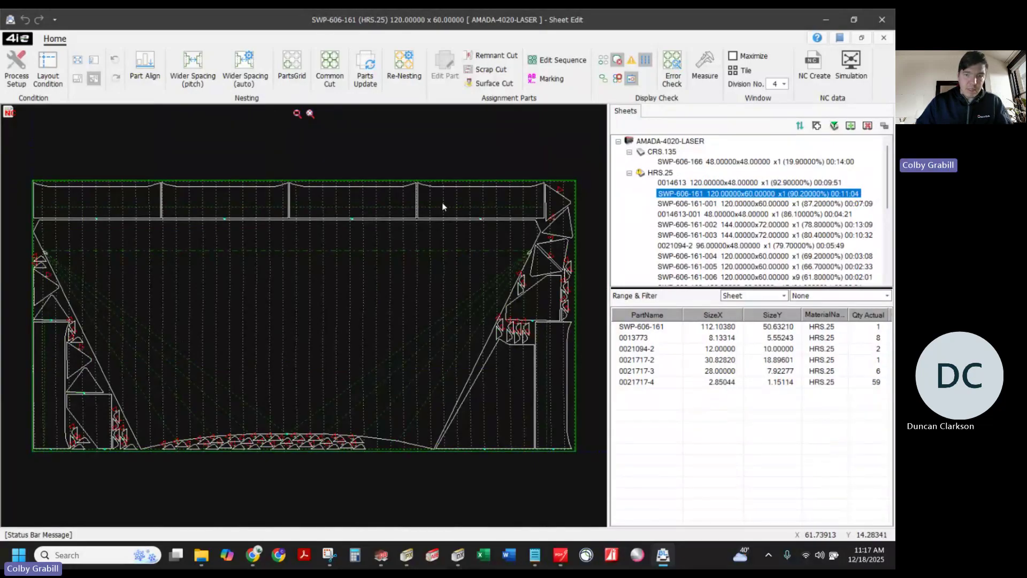
click(773, 203)
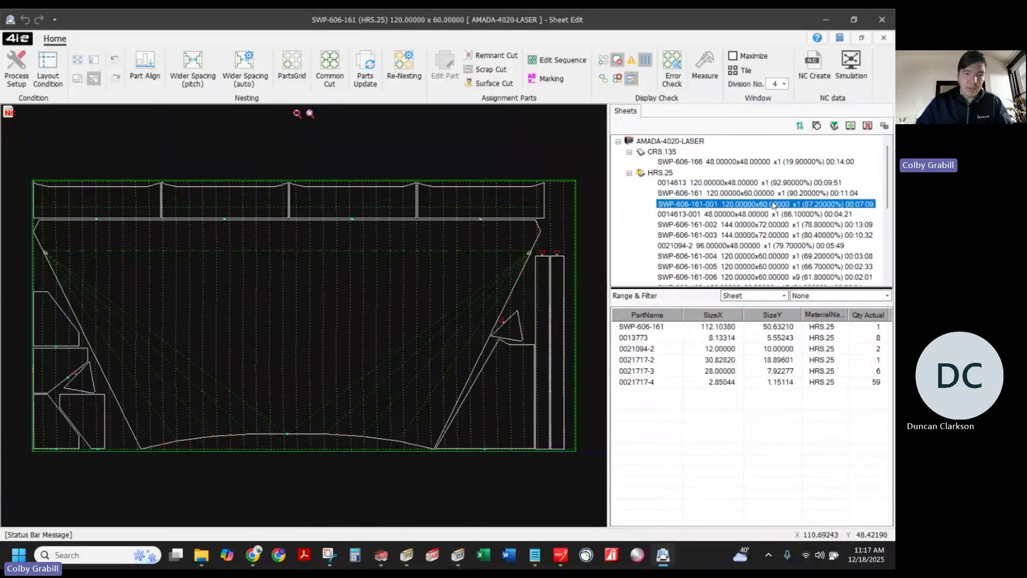
click(753, 215)
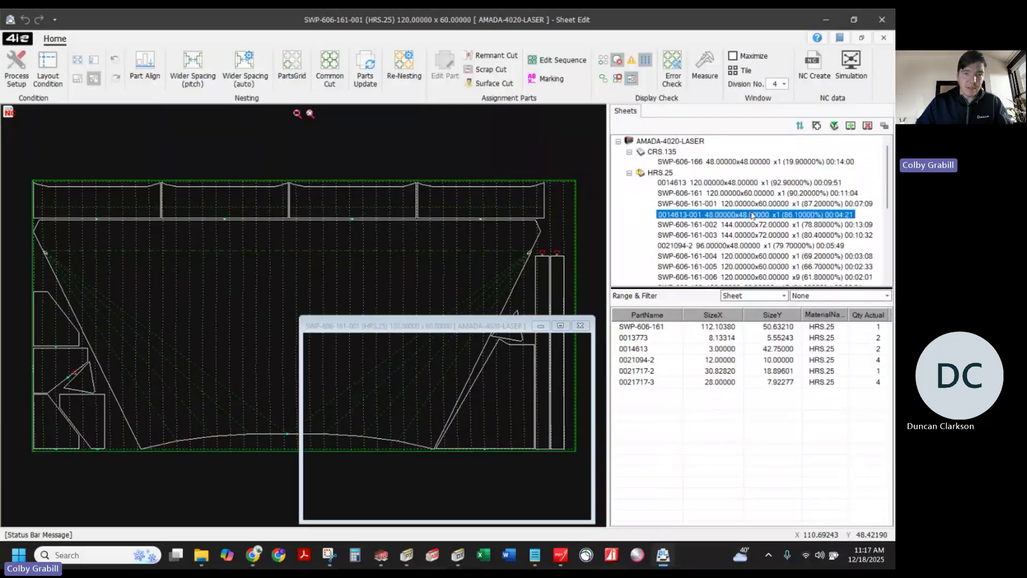
click(752, 225)
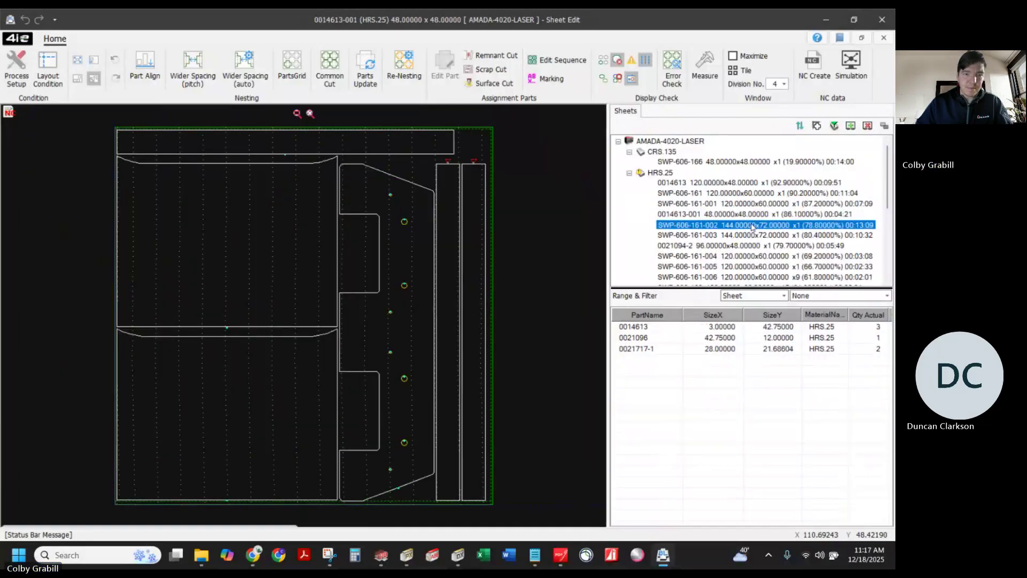
click(749, 236)
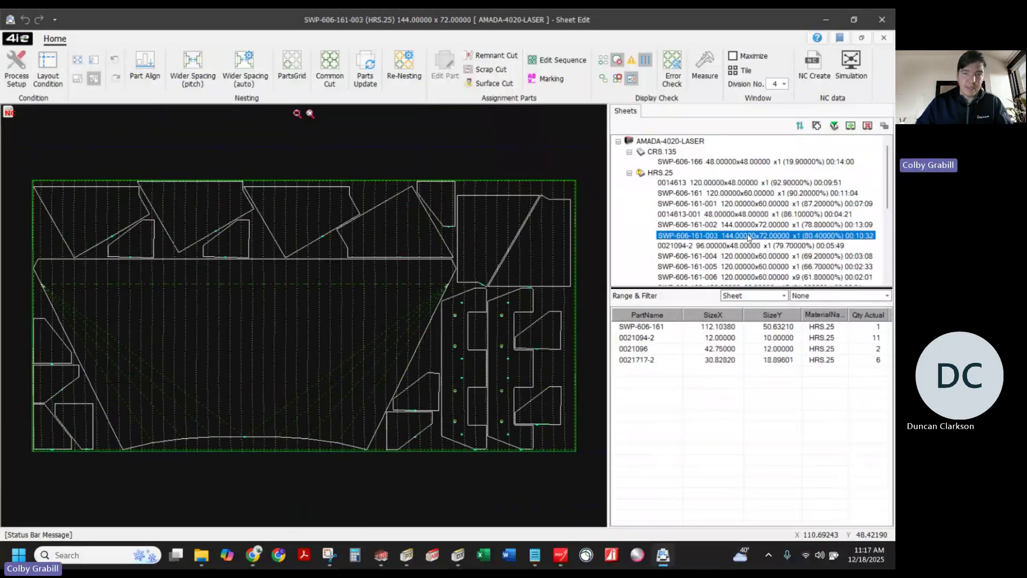
click(746, 245)
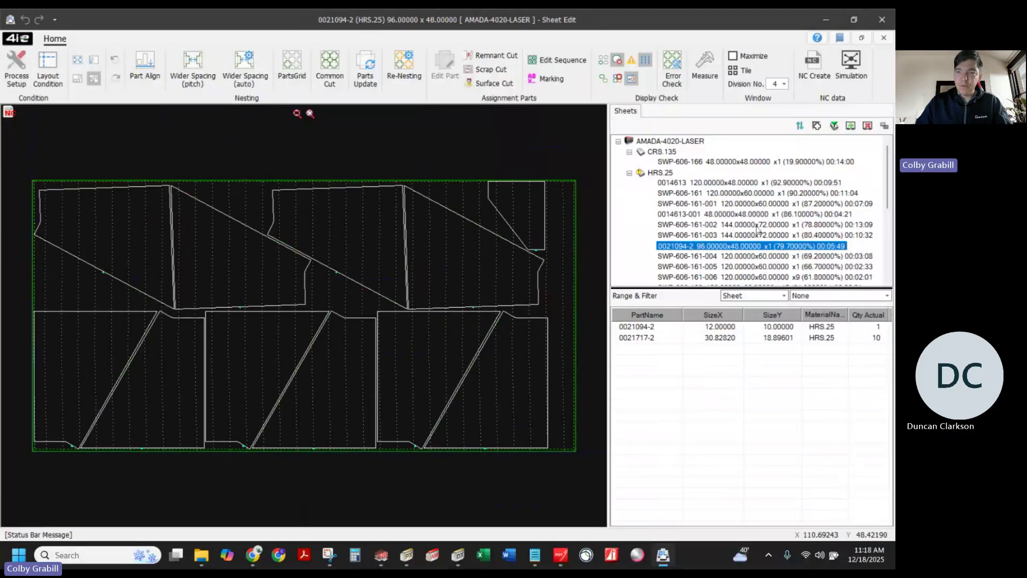
click(750, 257)
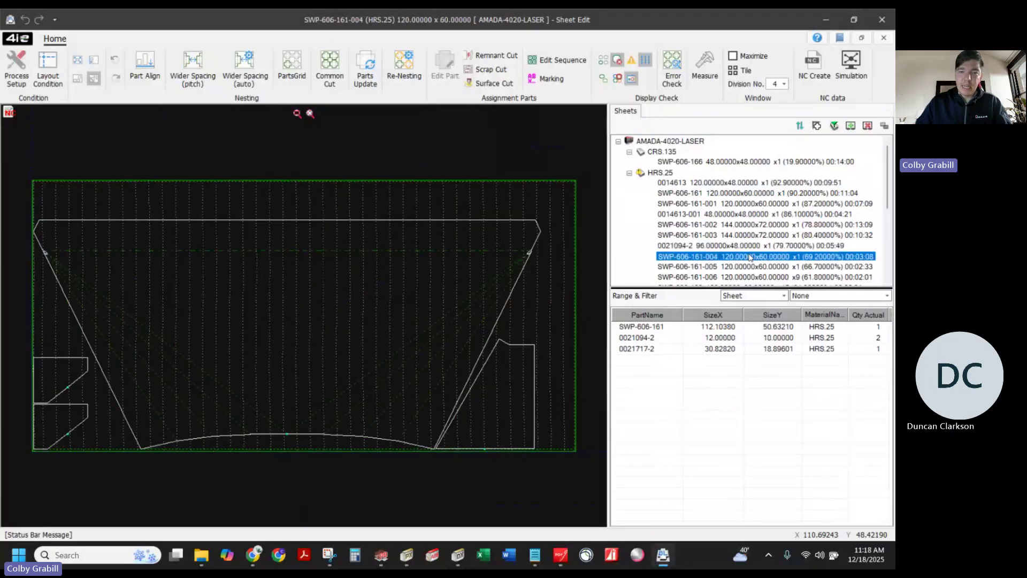
click(744, 268)
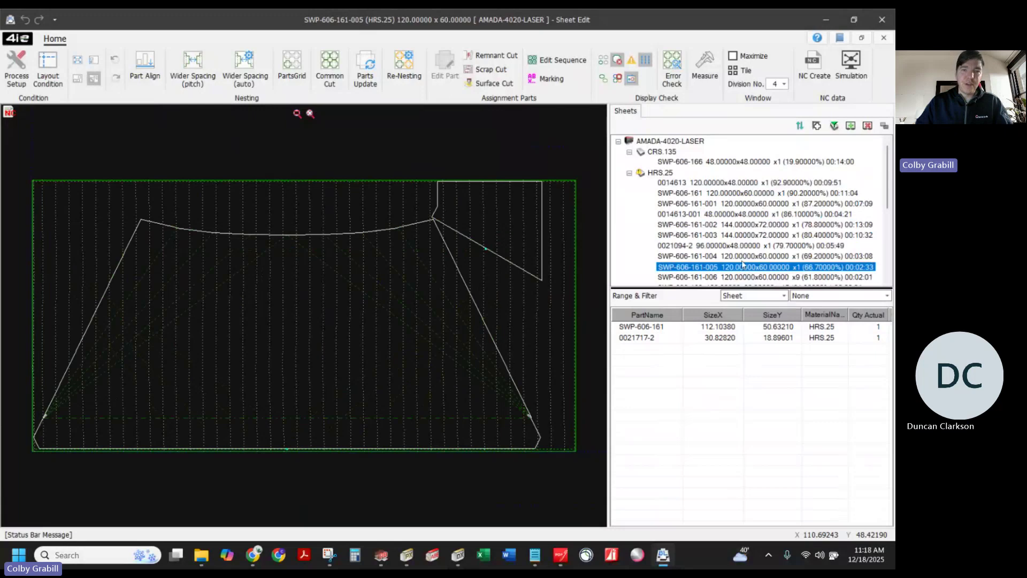
click(750, 277)
scroll(770, 241, down, 1)
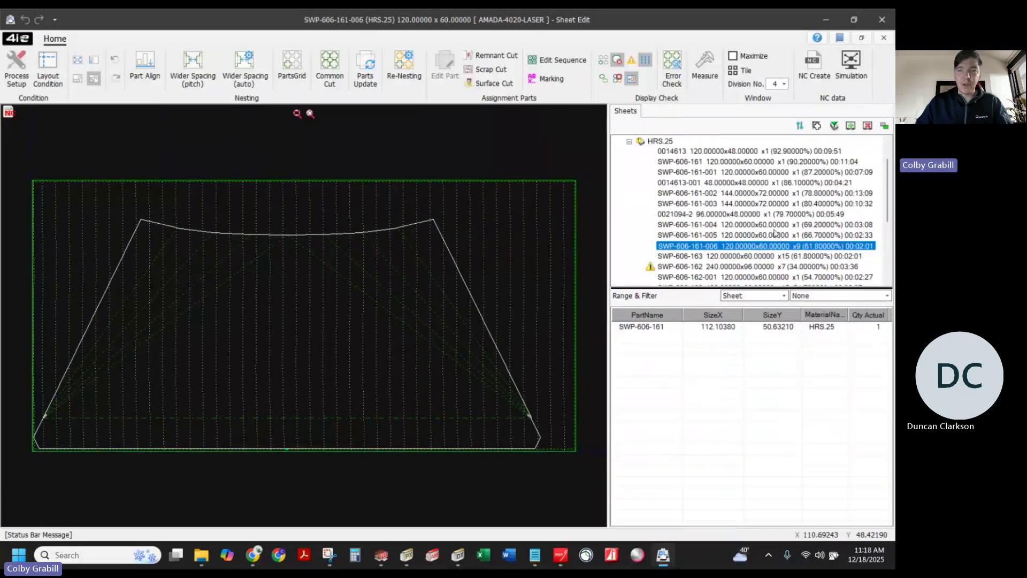
Review HRS.25 sheets SWP-606-163, SWP-606-162, SWP-606-162-001 and SWP-606-160, and examine the last one's remnant marking text up close
click(756, 257)
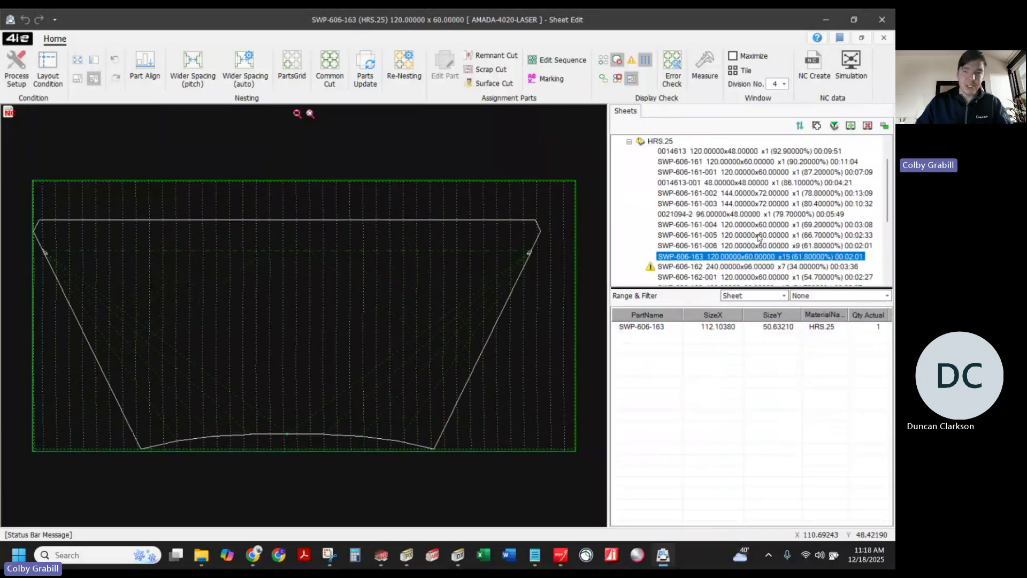
click(753, 266)
scroll(752, 266, down, 1)
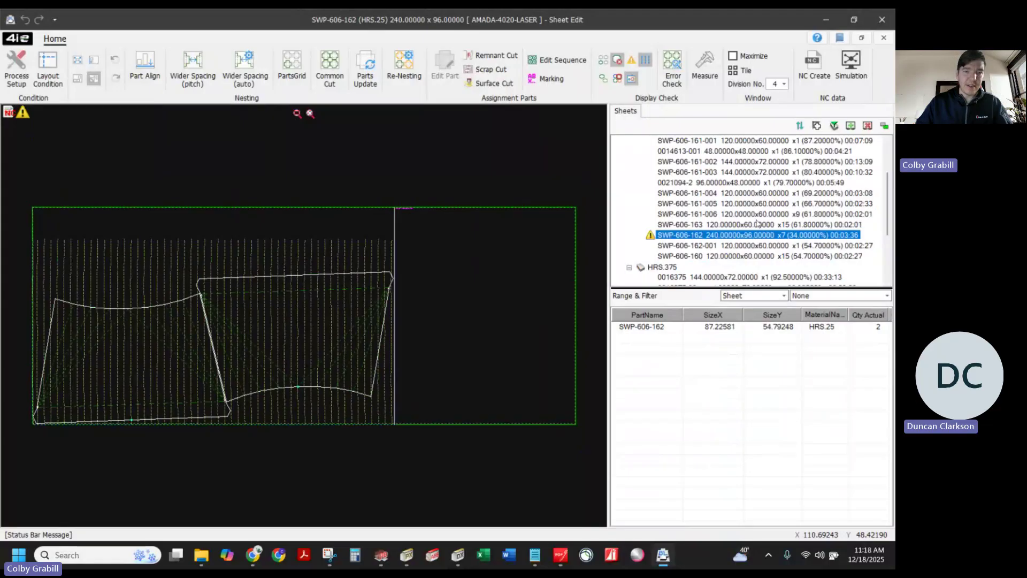
click(740, 245)
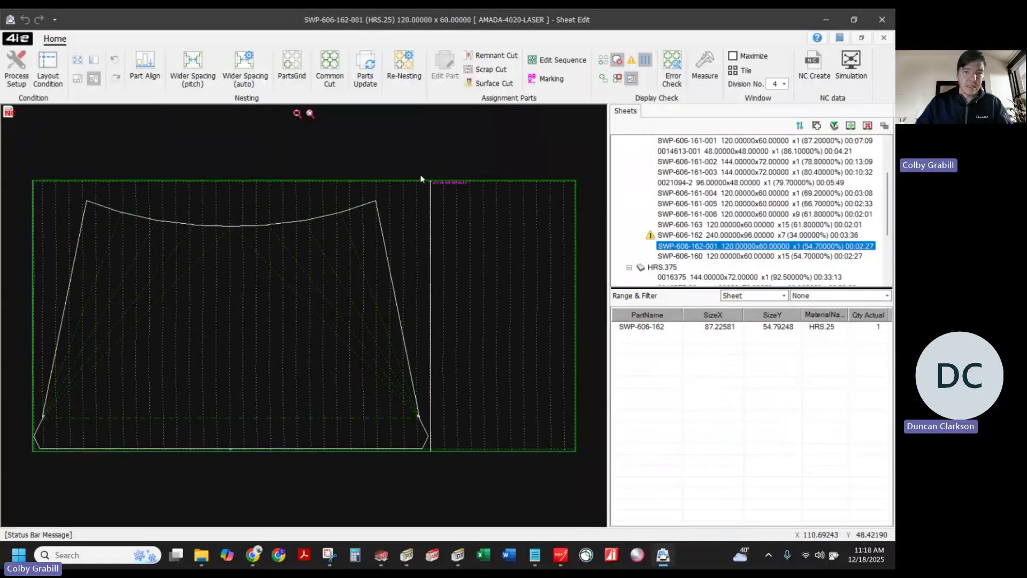
click(710, 257)
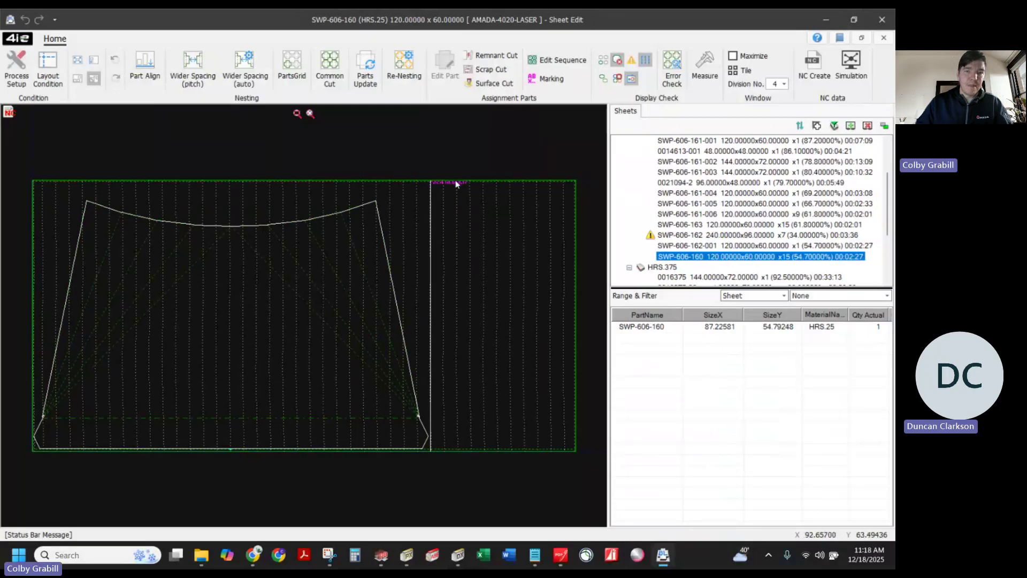
scroll(454, 180, up, 3)
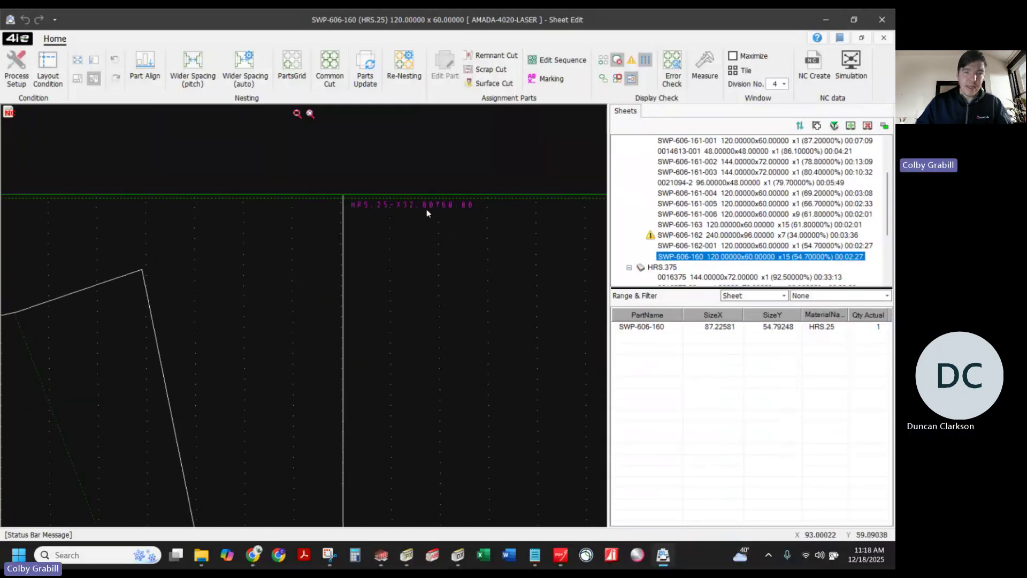
scroll(426, 212, down, 4)
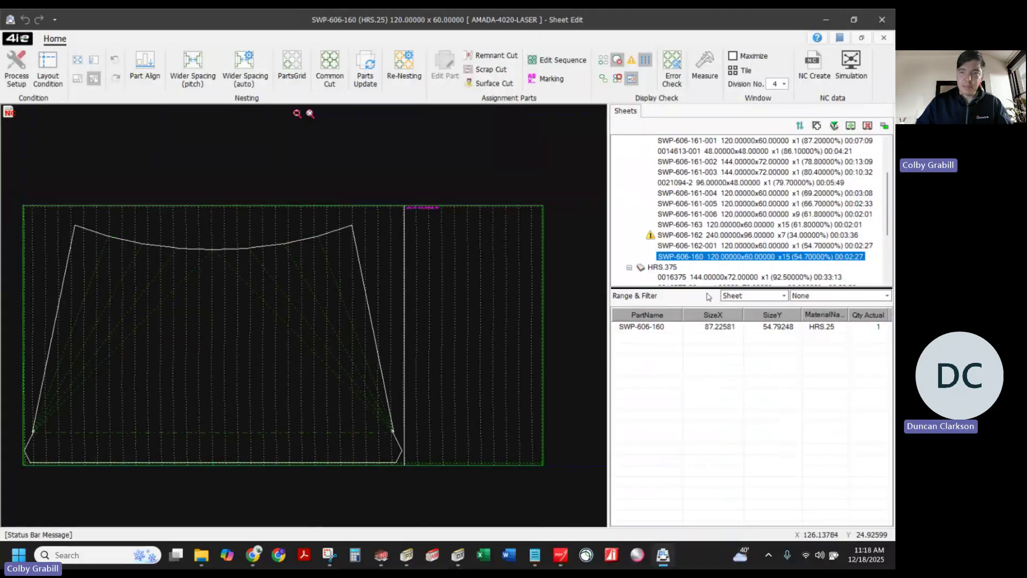
Open HRS.375 sheet 0016375 and examine the scrap cuts in the large holes and the small parts nested inside the rings
click(710, 277)
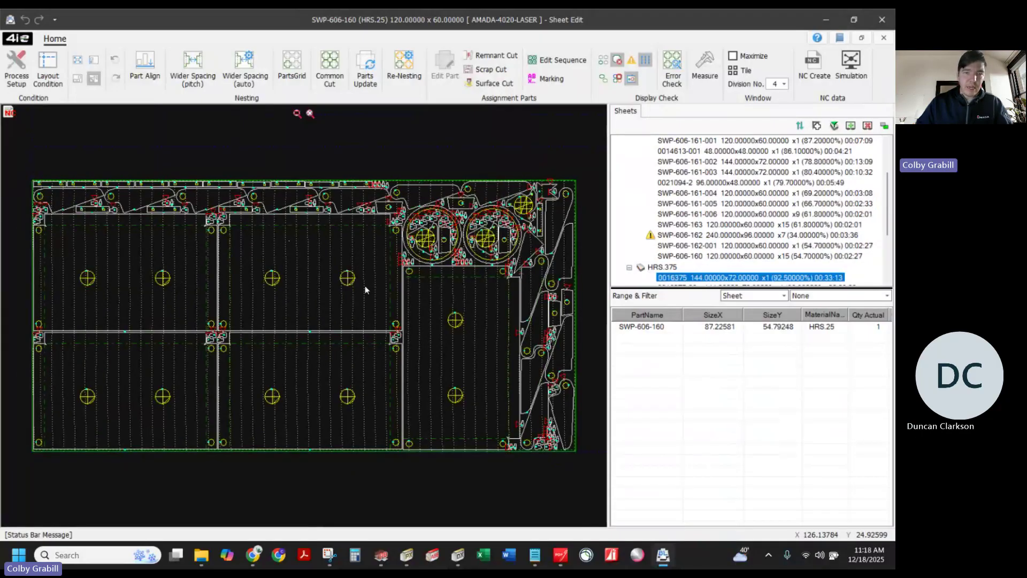
scroll(365, 288, up, 6)
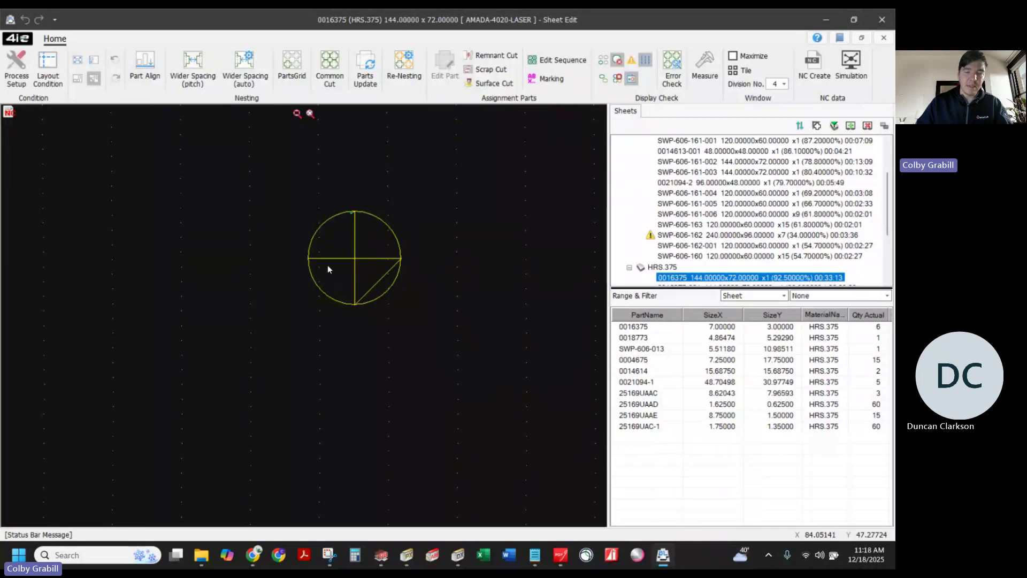
scroll(361, 224, down, 5)
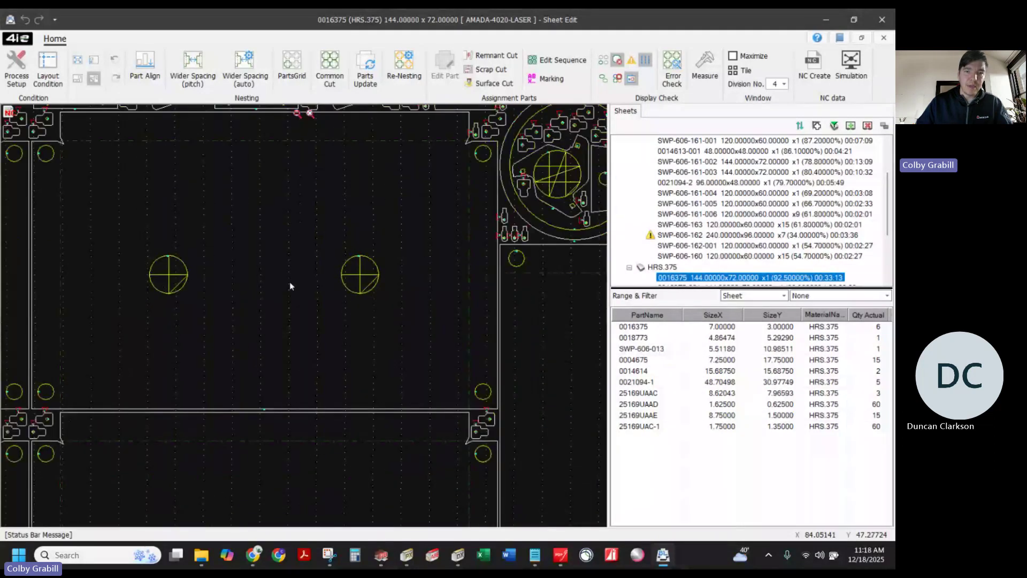
scroll(573, 139, up, 5)
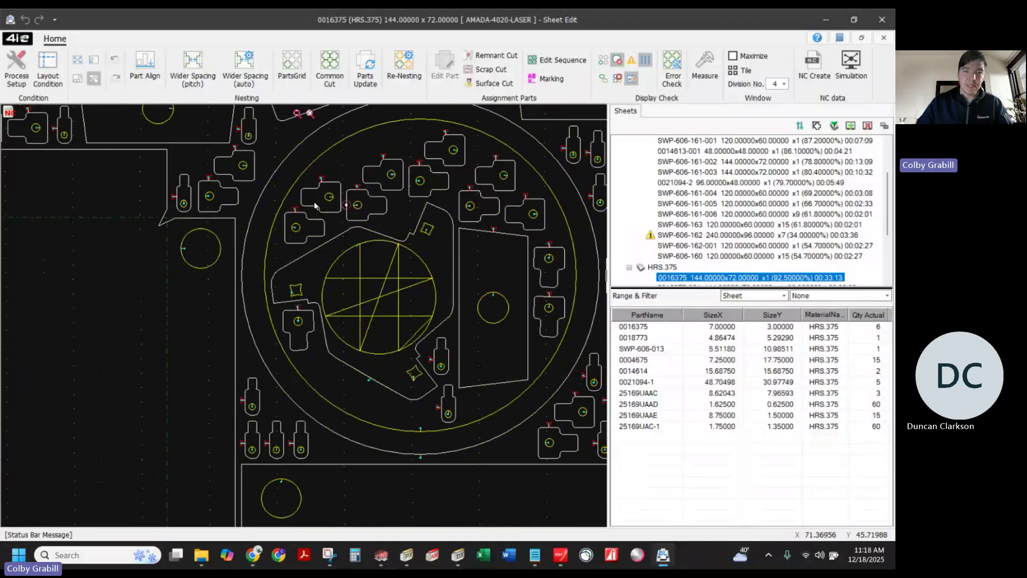
scroll(391, 264, down, 1)
scroll(391, 265, down, 5)
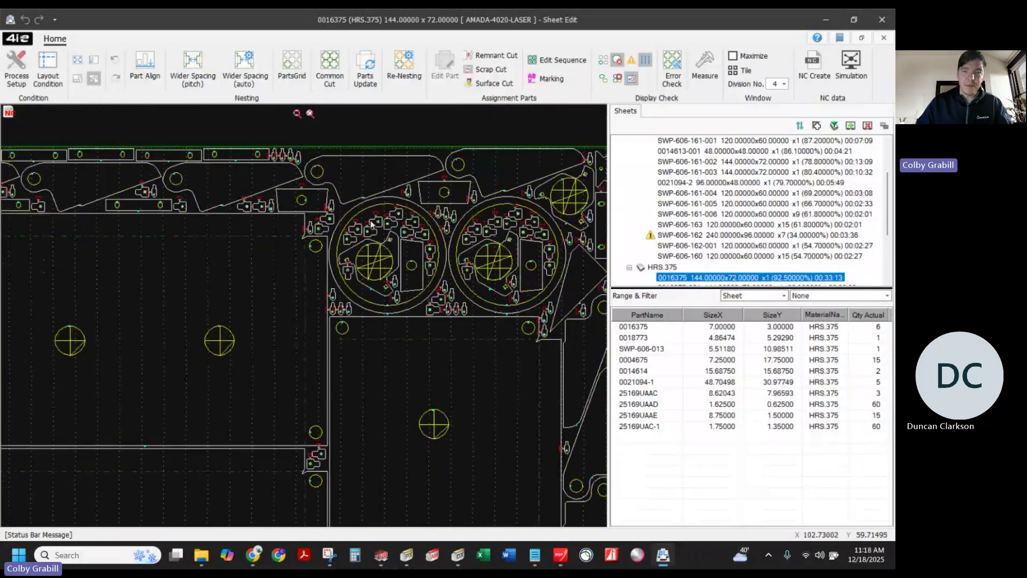
scroll(396, 213, down, 2)
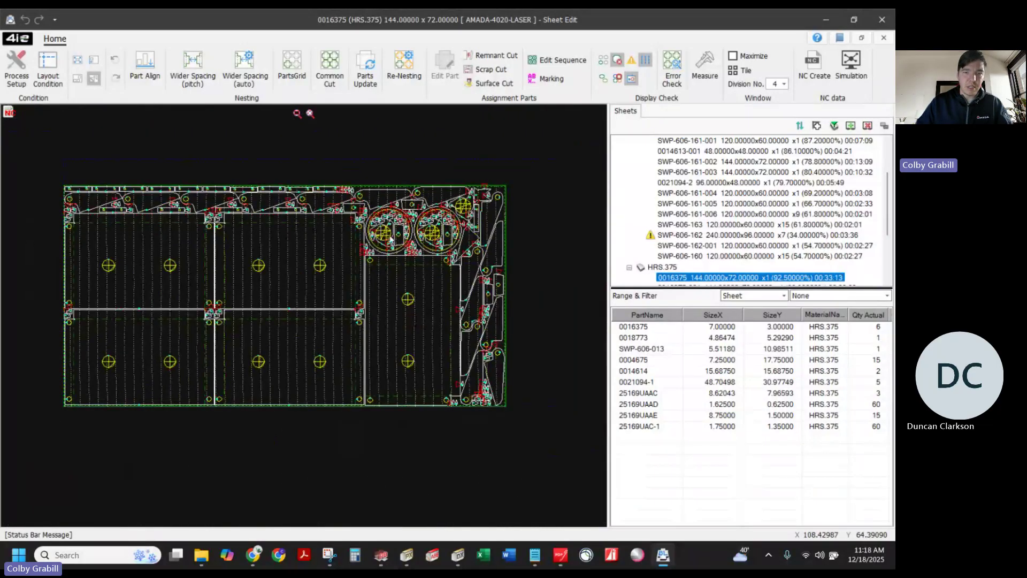
scroll(391, 239, up, 3)
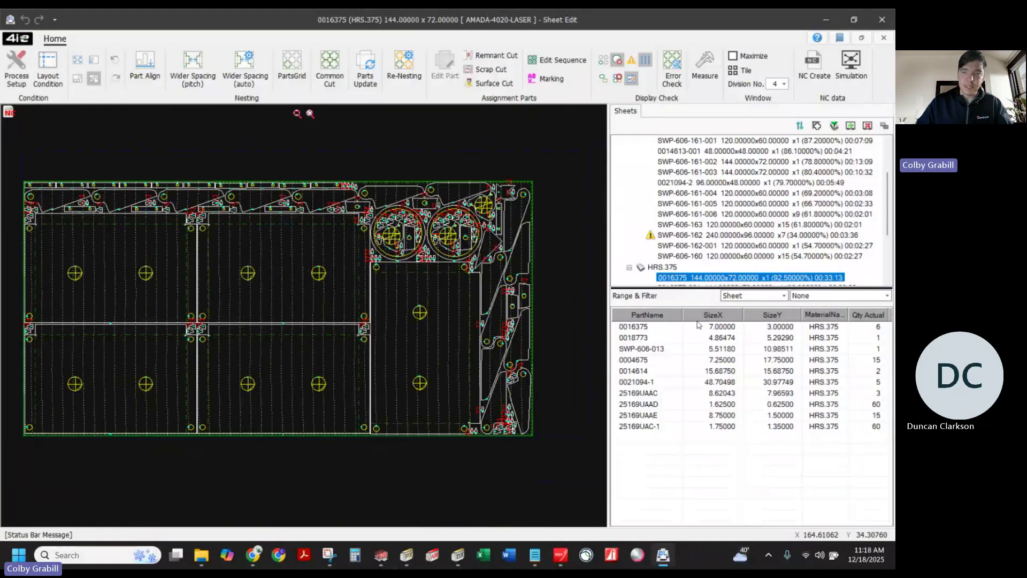
scroll(705, 268, down, 2)
click(710, 226)
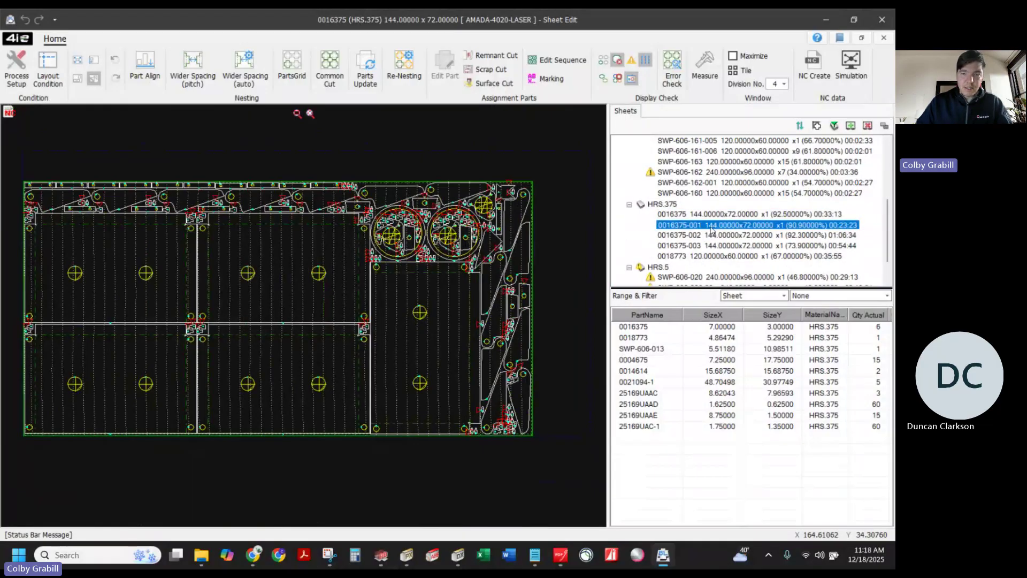
click(699, 236)
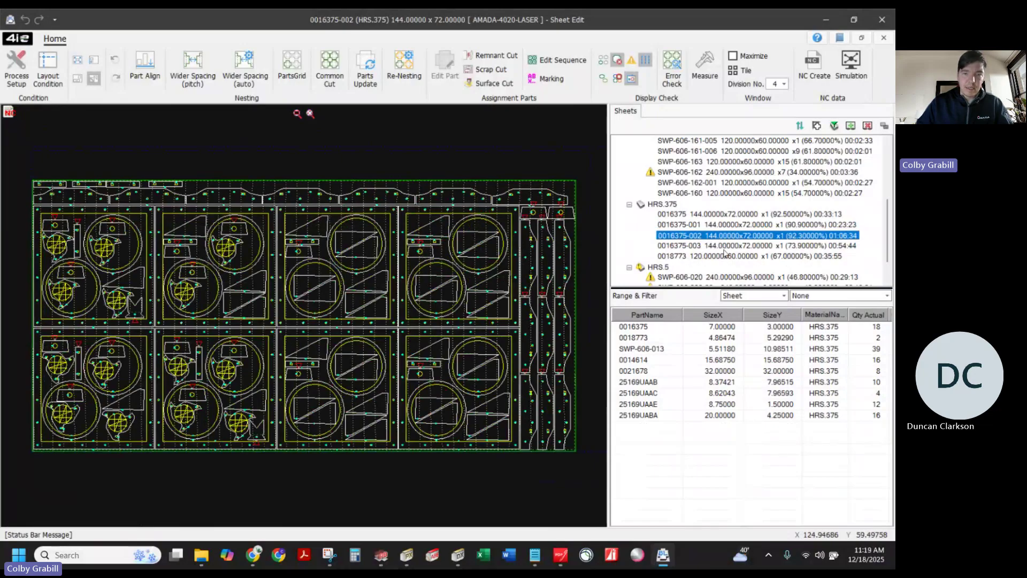
click(244, 69)
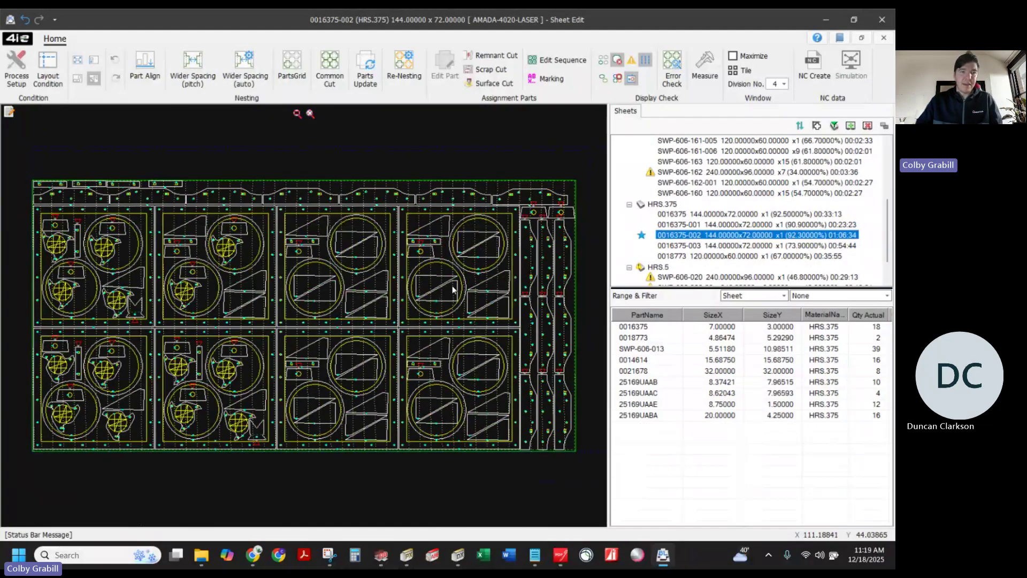
click(689, 246)
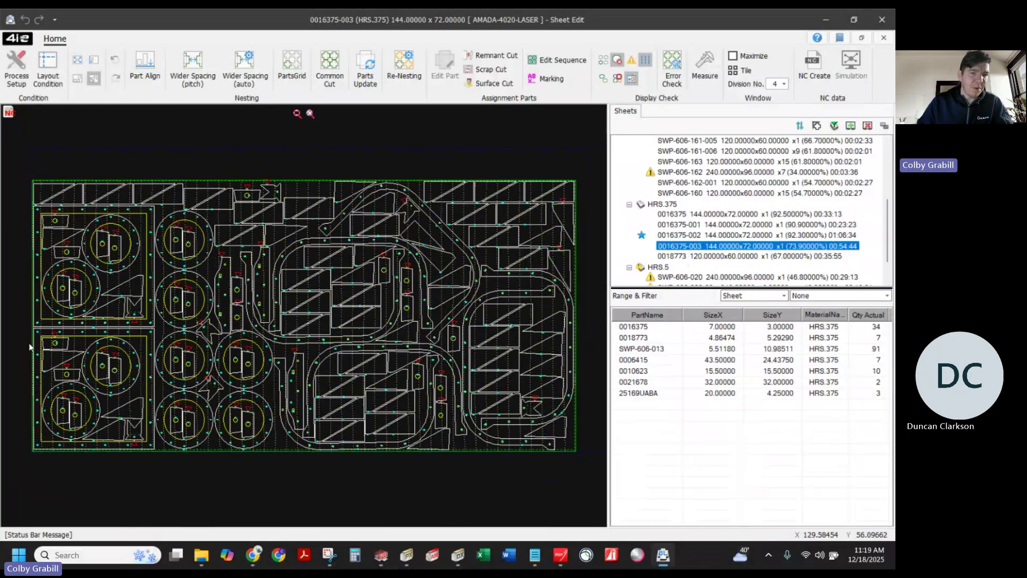
click(690, 257)
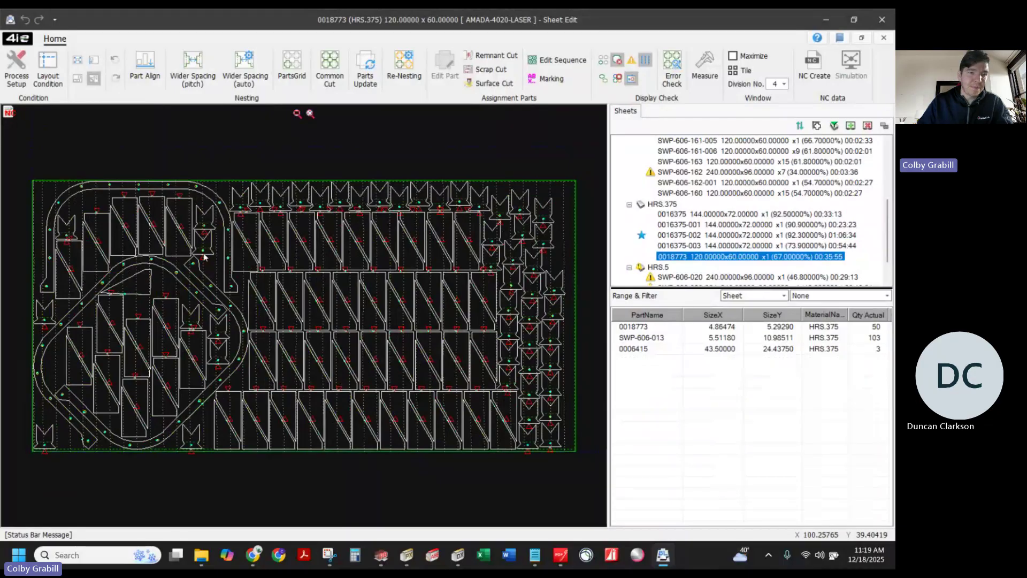
scroll(466, 257, up, 5)
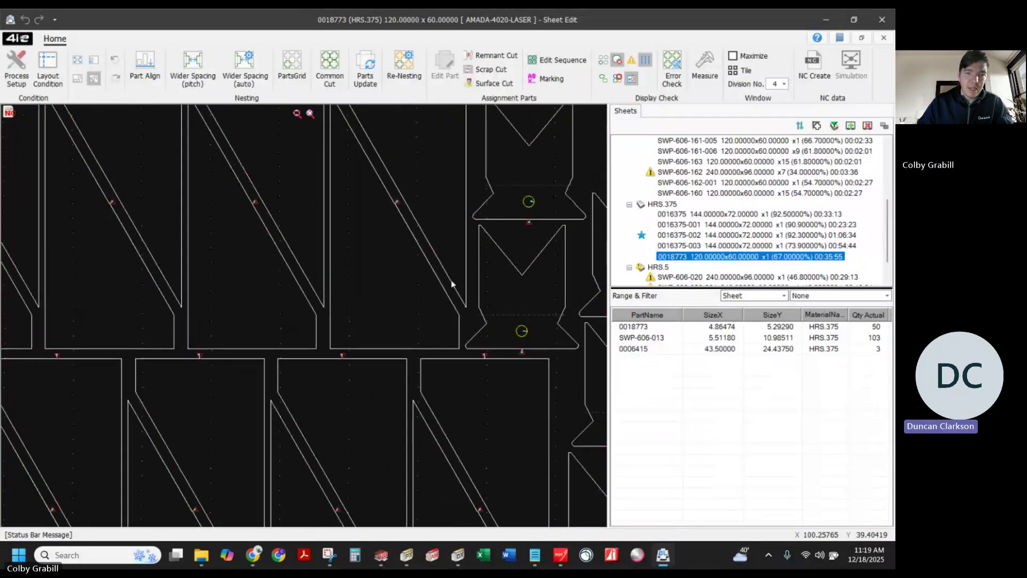
scroll(440, 271, down, 1)
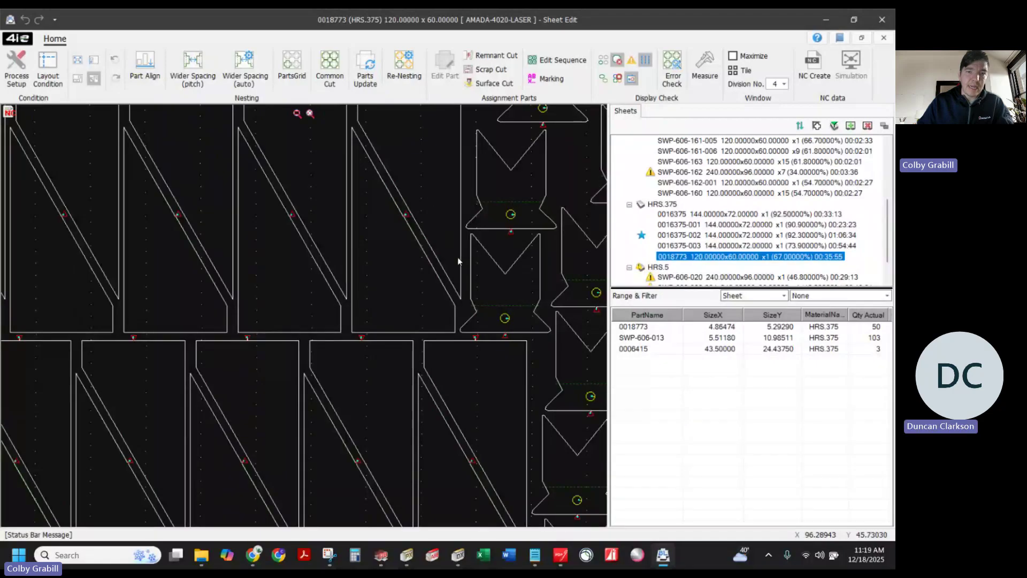
scroll(413, 249, down, 4)
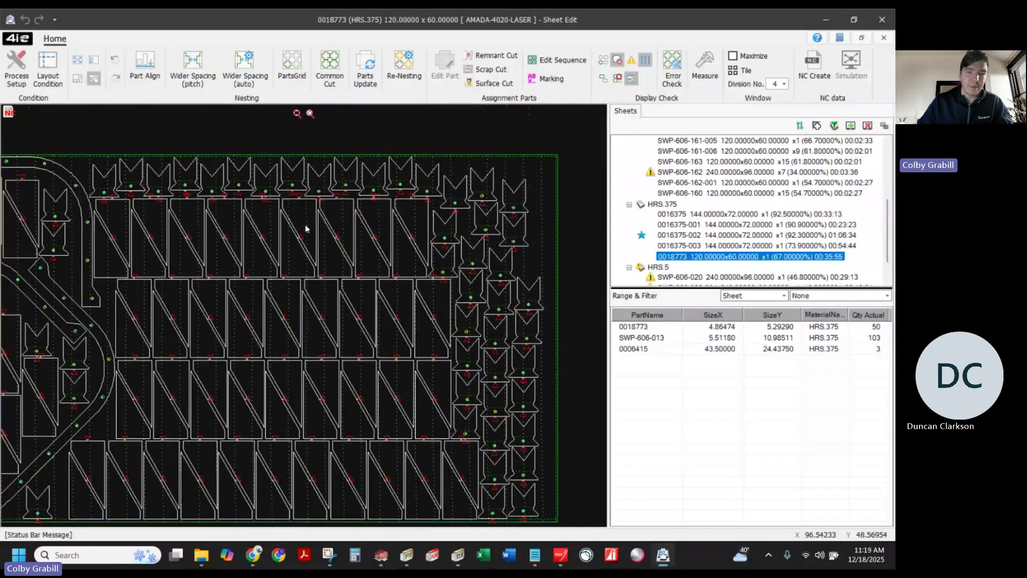
scroll(305, 229, down, 2)
scroll(695, 249, down, 1)
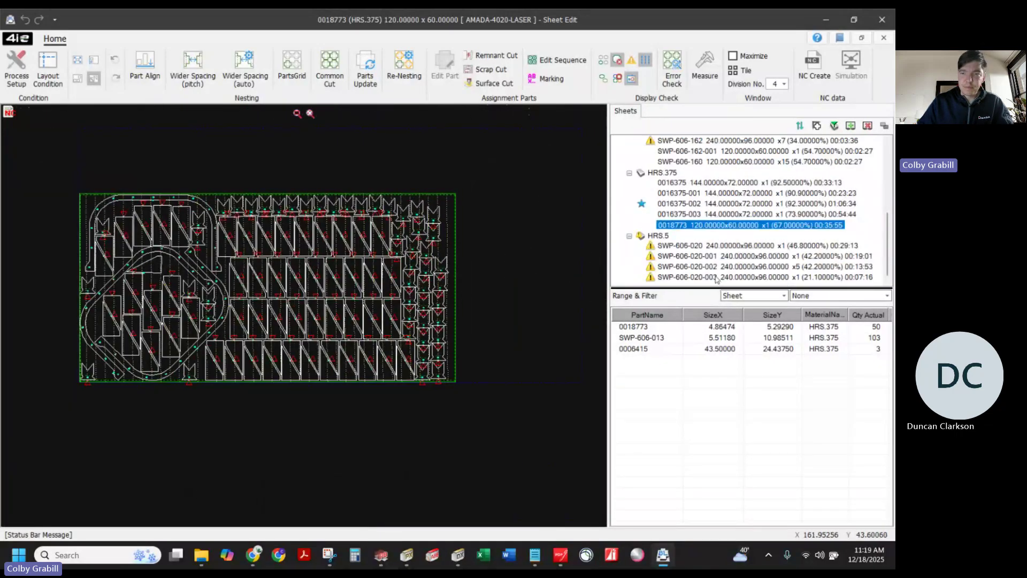
Review HRS.5 sheets SWP-606-020, SWP-606-020-001, SWP-606-020-002 and SWP-606-020-003
click(696, 246)
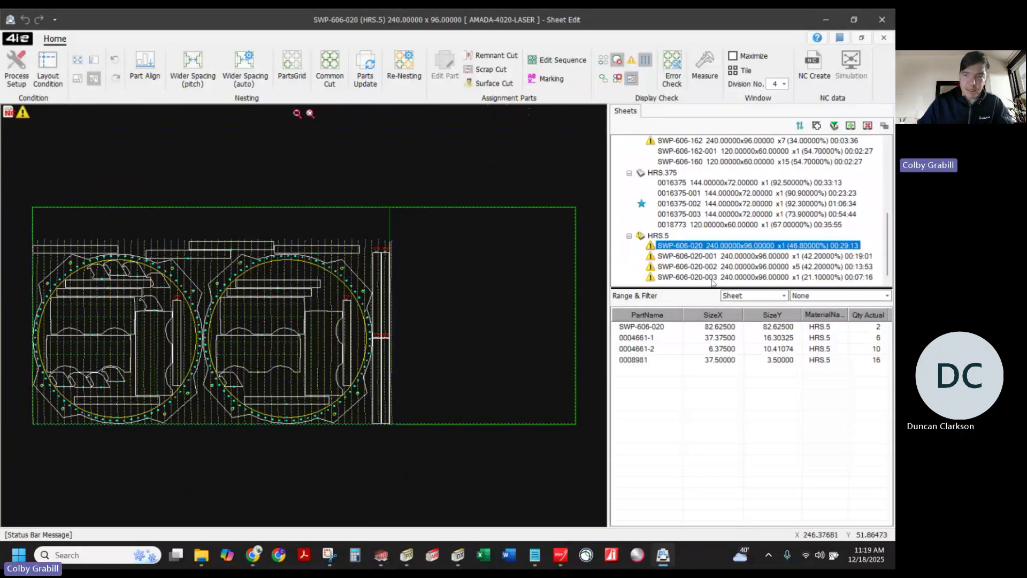
key(Down)
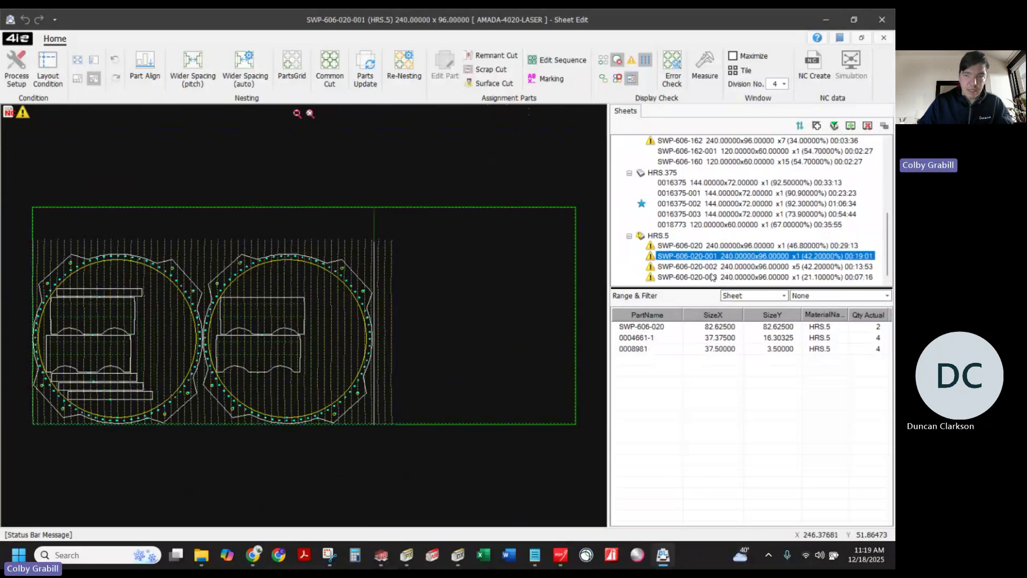
key(Down)
key(Down)
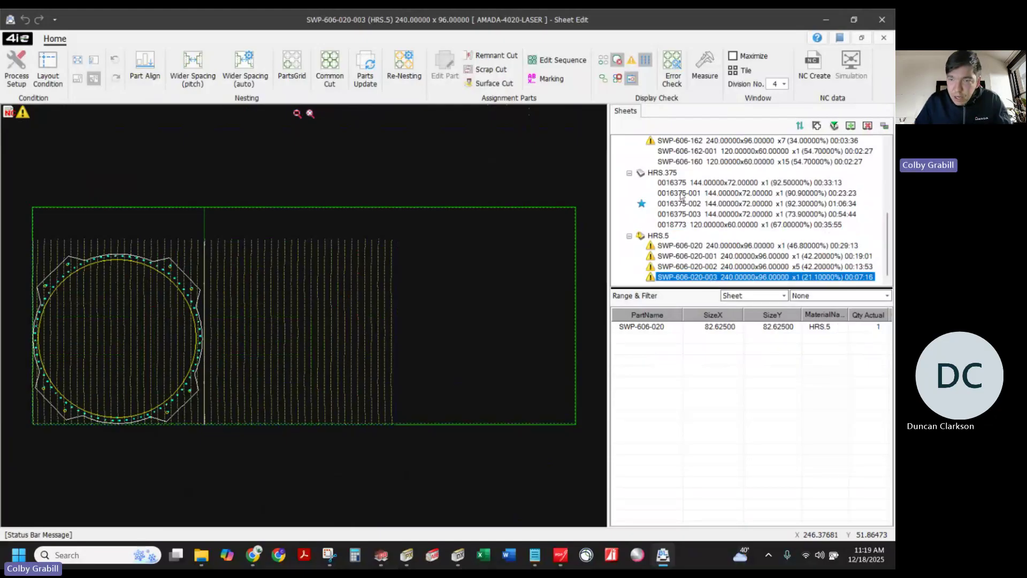
Check the part lists of the HRS.375 and HRS.25 groups, and preview the unnested HRS.25 parts 0013886 and 0014450
click(661, 172)
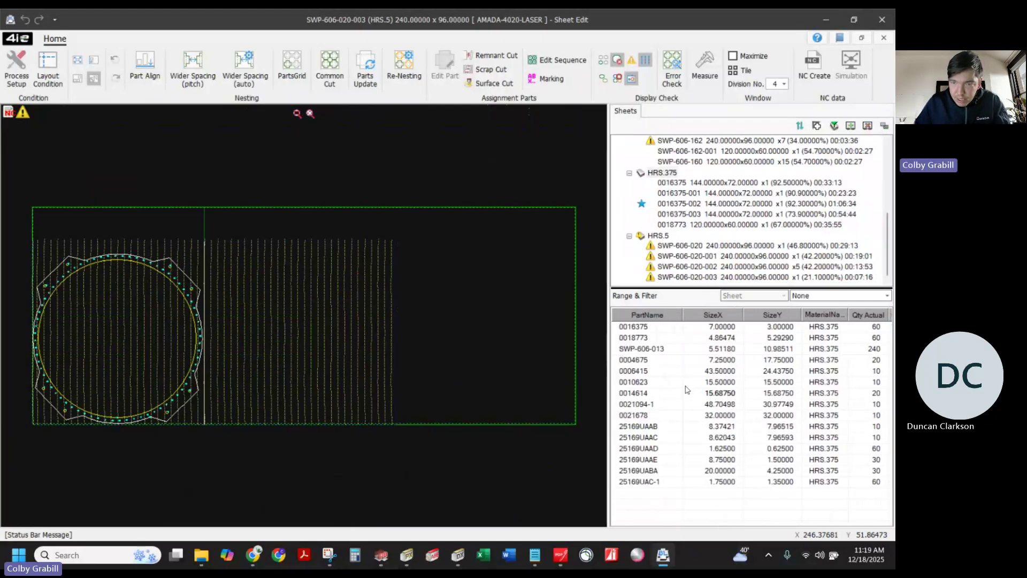
scroll(646, 185, up, 5)
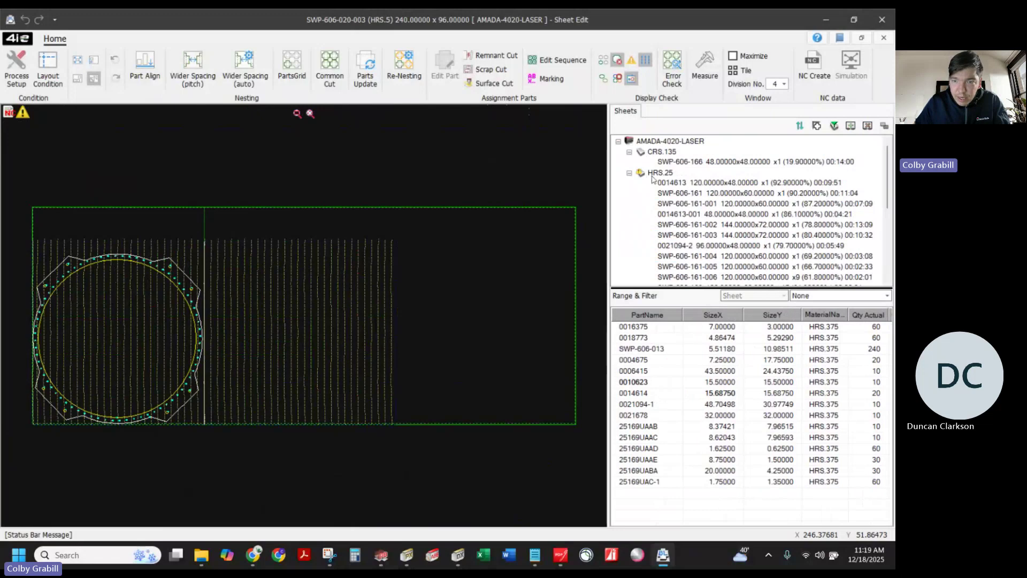
click(654, 174)
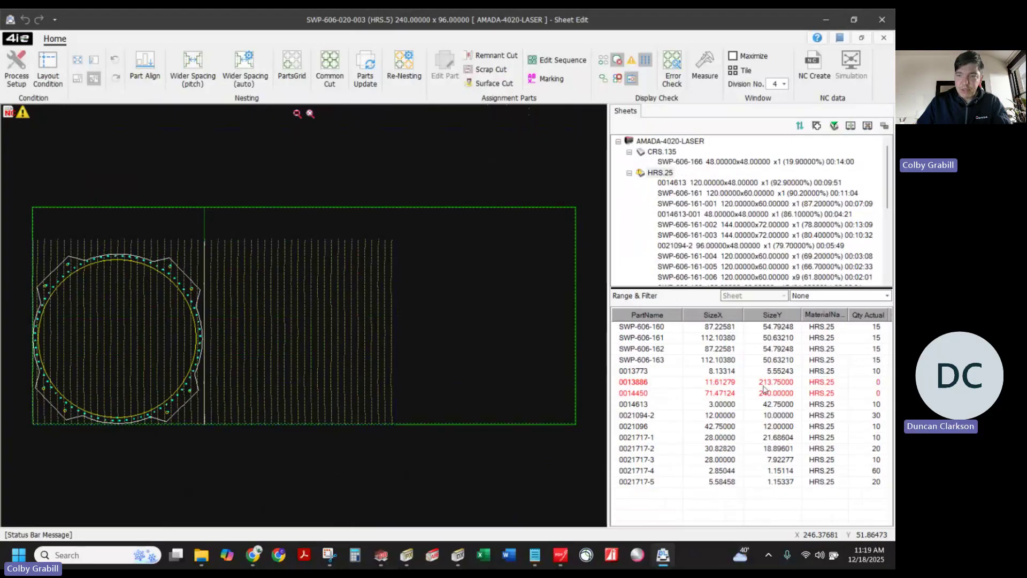
click(737, 384)
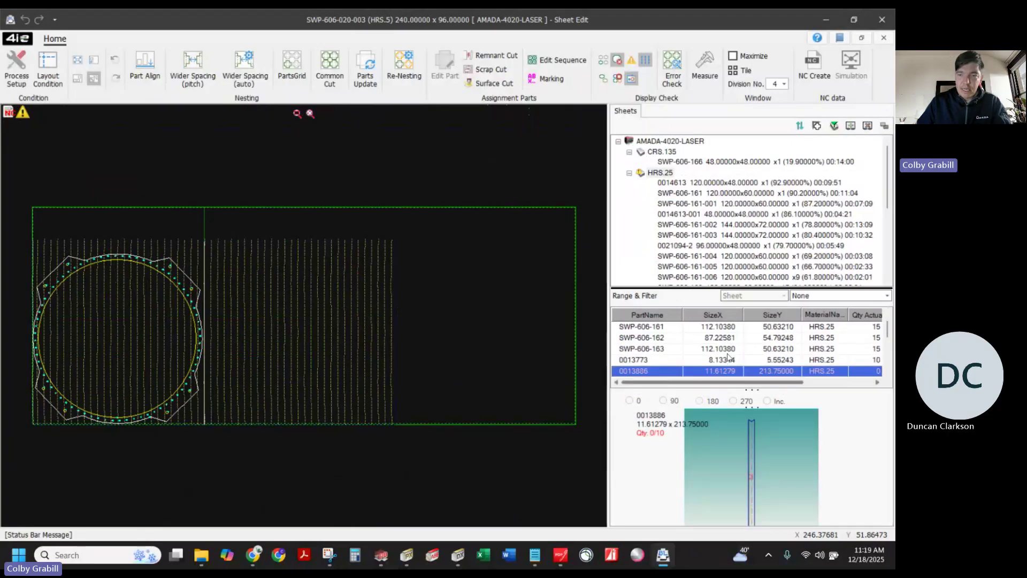
scroll(727, 356, down, 1)
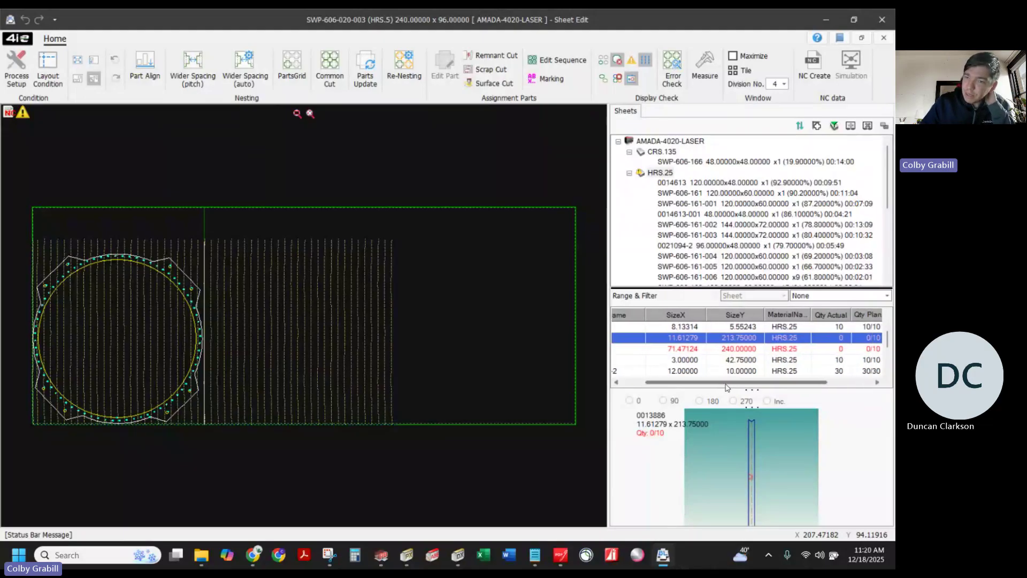
drag(701, 383, 759, 388)
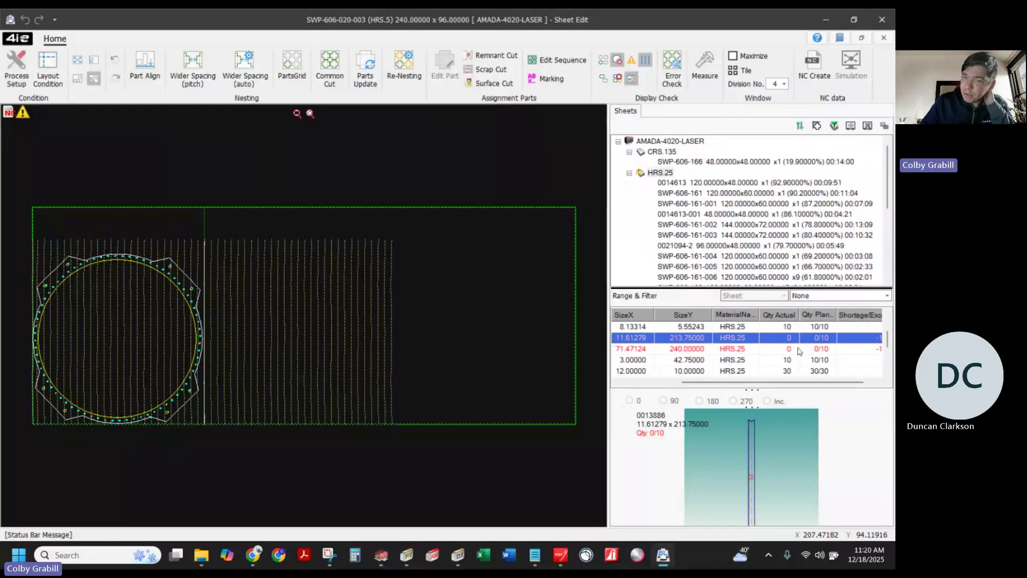
click(720, 349)
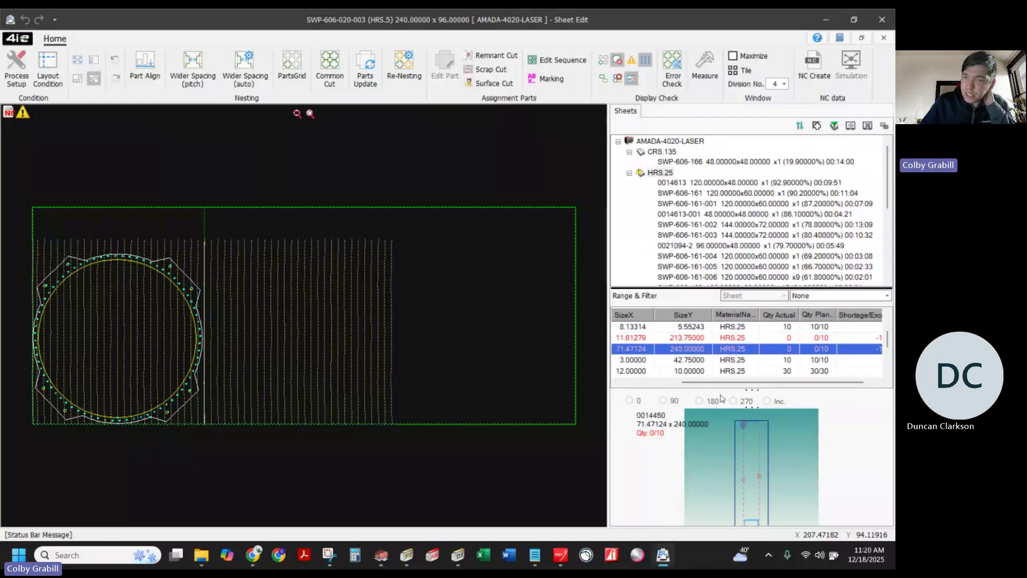
Add a new blank sheet to the HRS.25 material group, based on sheet 0014613
click(659, 172)
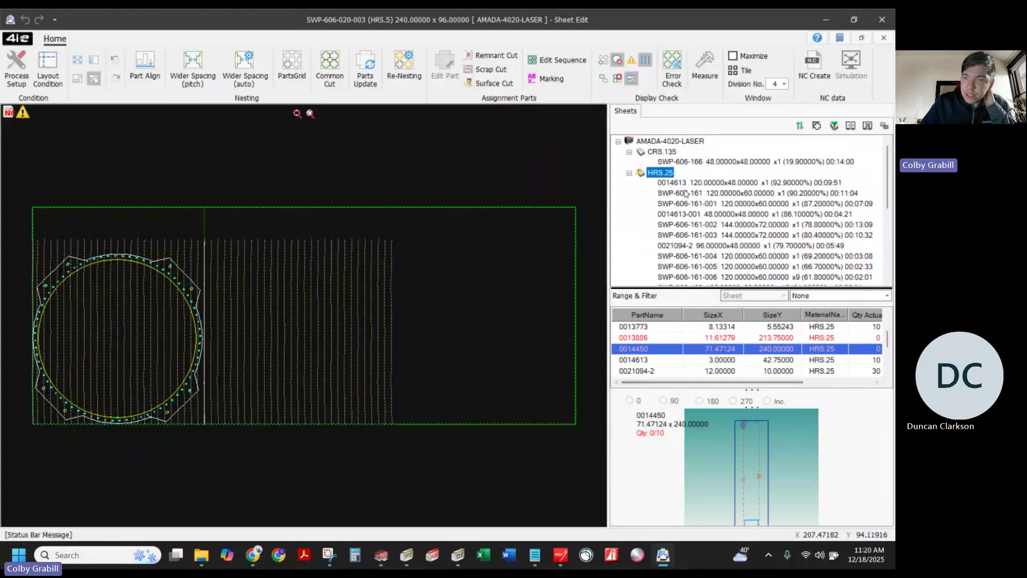
right_click(658, 174)
click(678, 213)
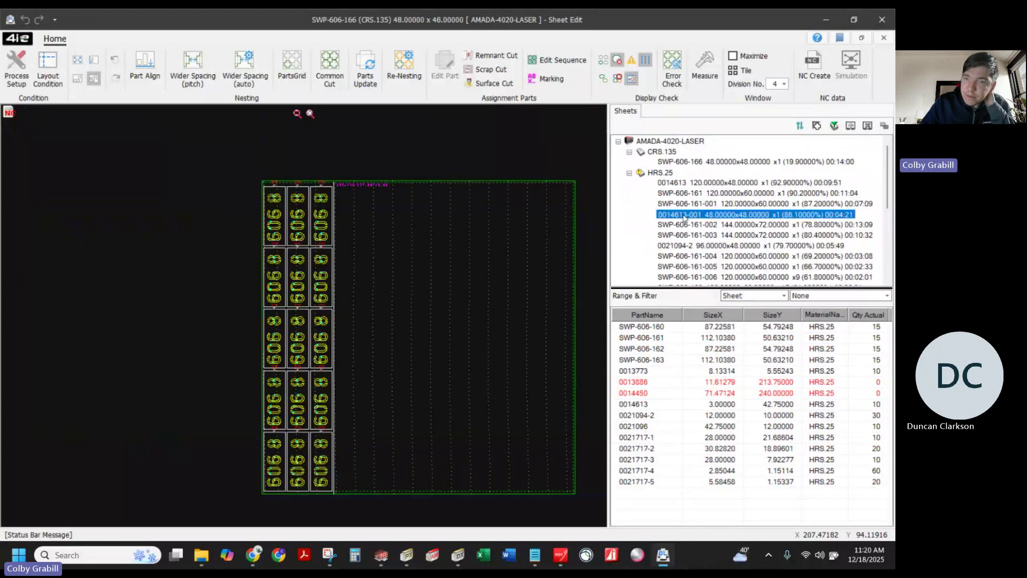
right_click(659, 173)
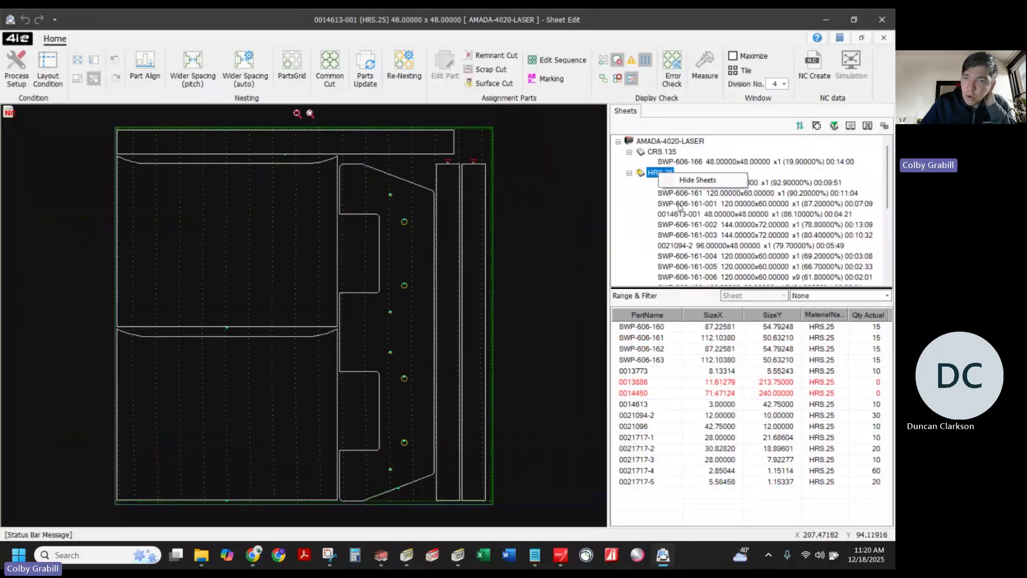
click(680, 211)
click(686, 183)
right_click(690, 186)
click(716, 191)
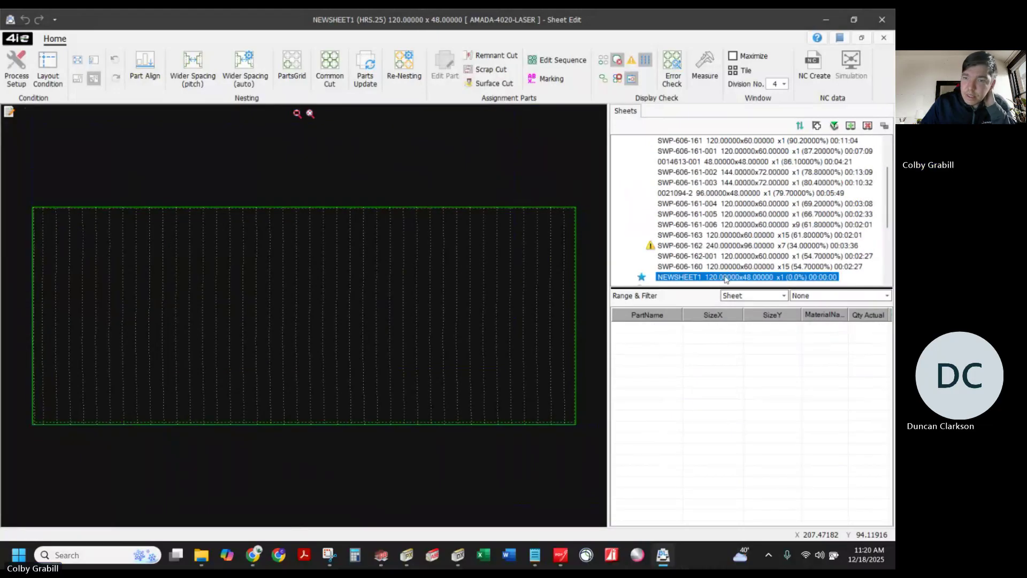
Set the size of NEWSHEET1 to 240 x 60 in its process setup
right_click(693, 278)
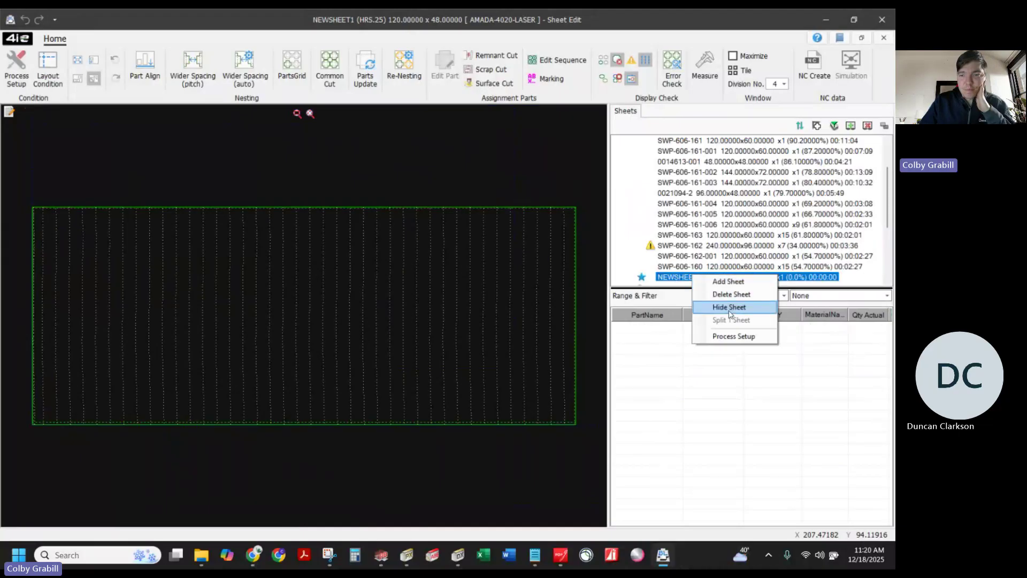
click(725, 335)
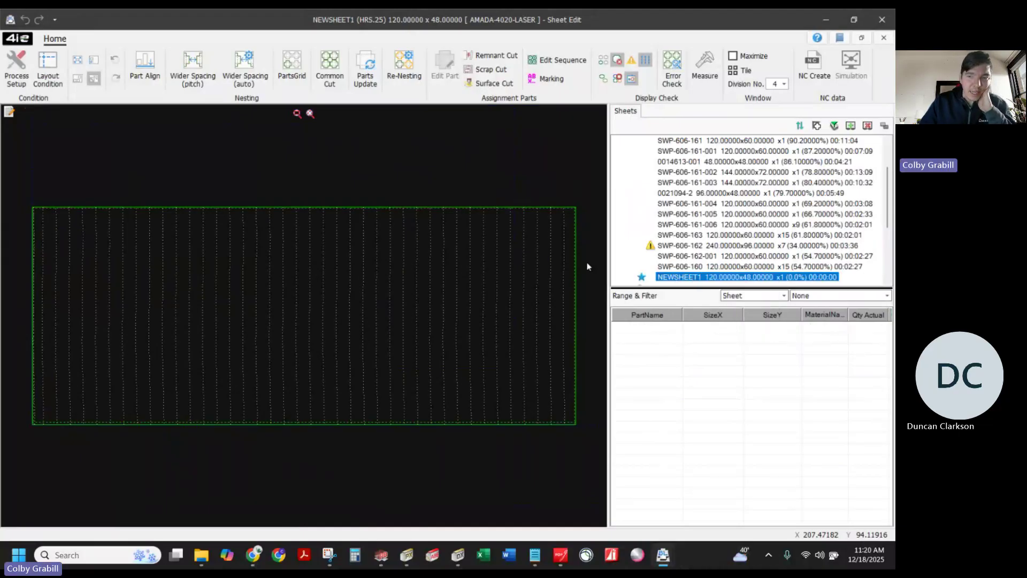
double_click(376, 328)
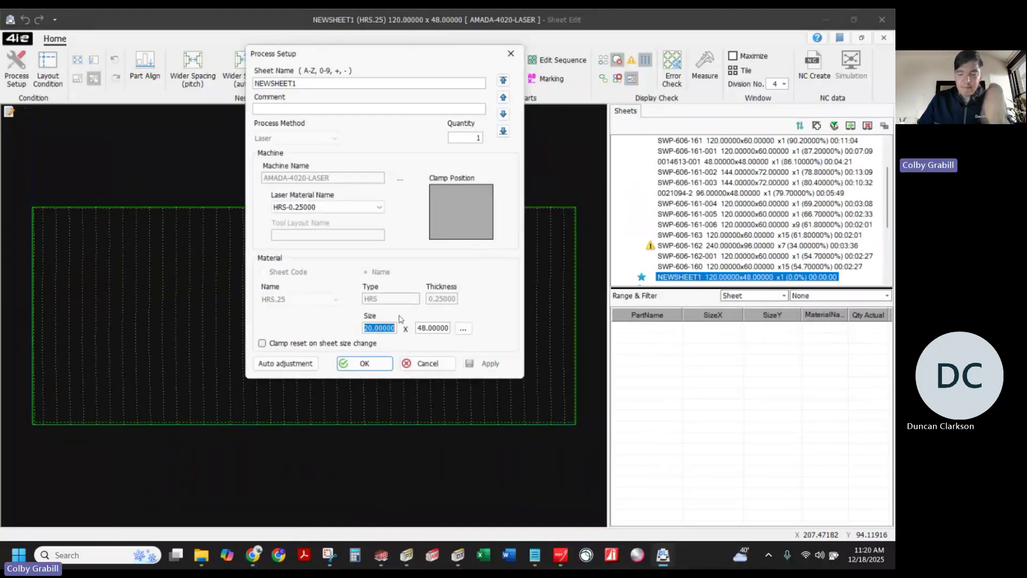
text(240)
key(Tab)
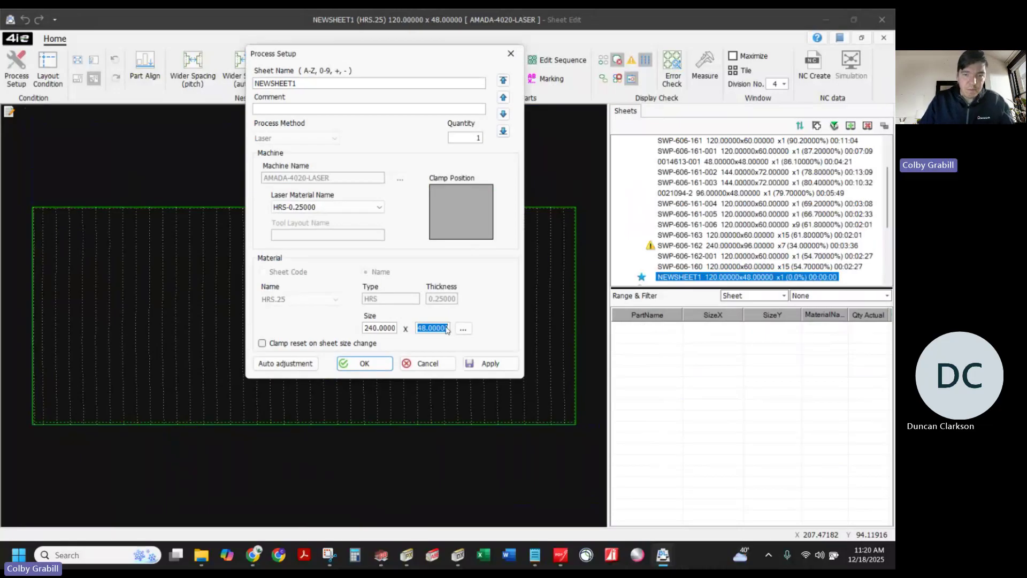
text(60)
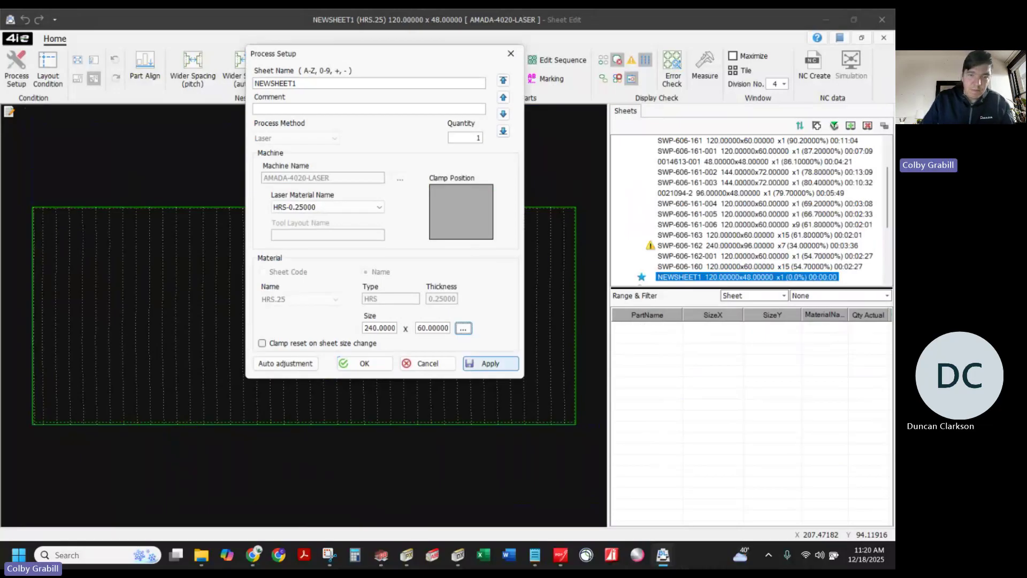
click(483, 362)
click(372, 366)
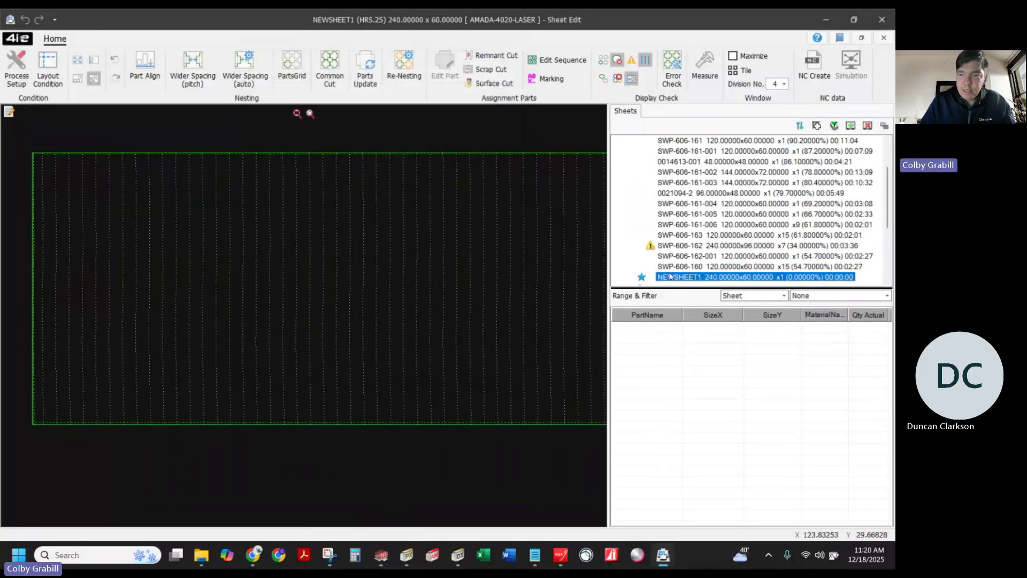
Lengthen NEWSHEET1 to 260 in its process setup
right_click(687, 277)
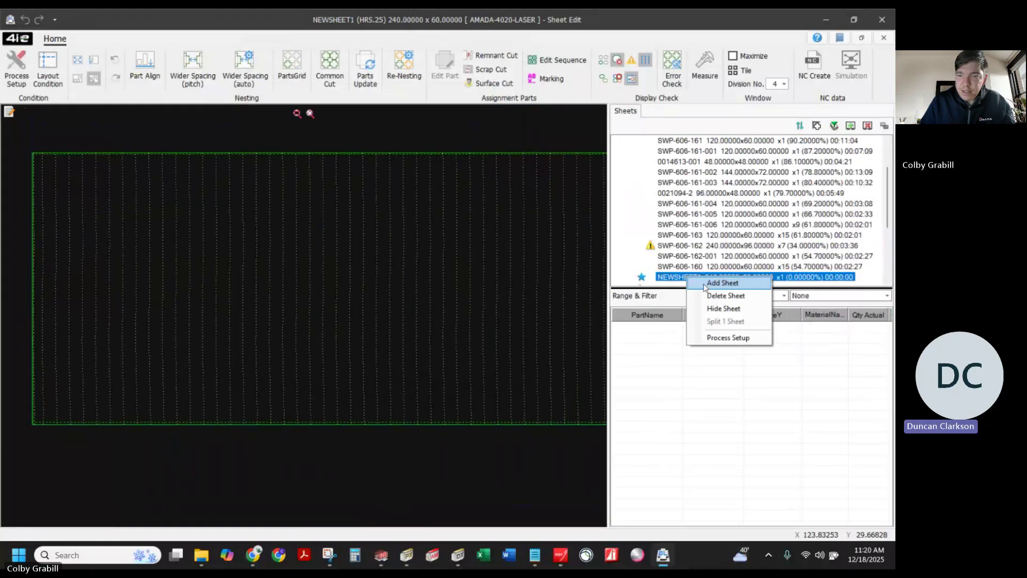
click(727, 337)
double_click(387, 330)
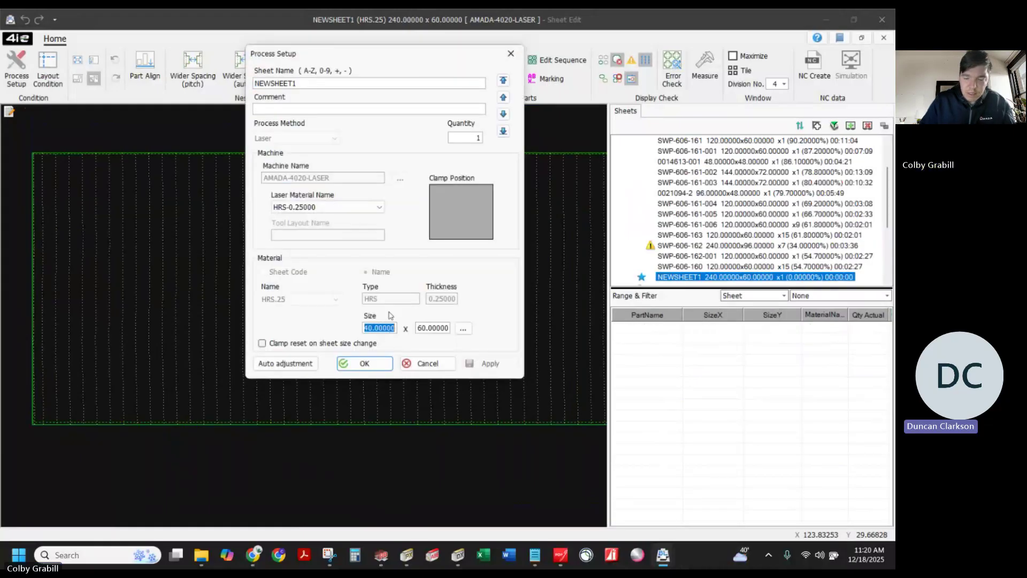
text(260)
key(Return)
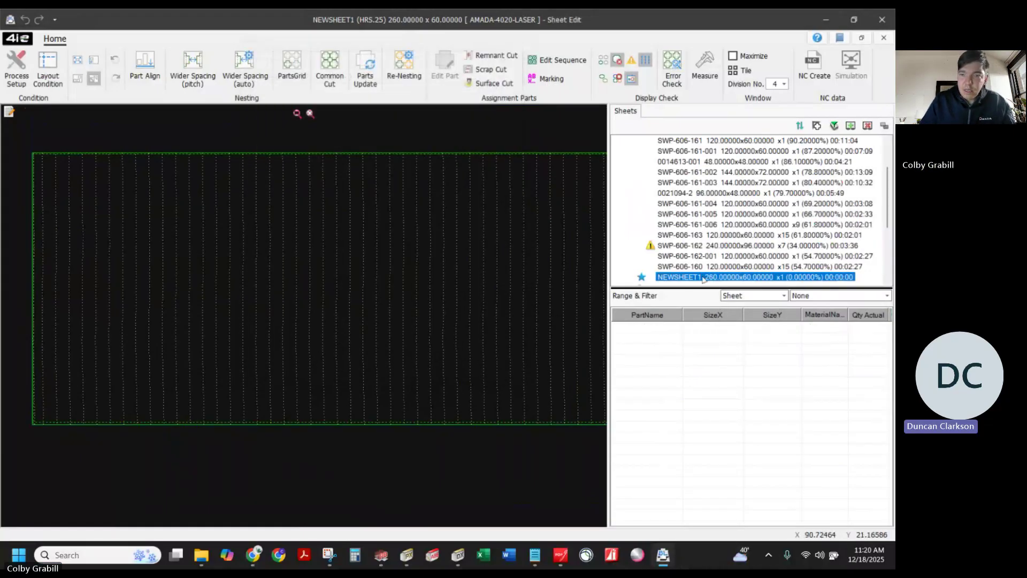
Place HRS.25 part 0014450 on NEWSHEET1, rotate it to run lengthwise and try to move it onto the sheet
scroll(692, 262, up, 2)
click(672, 174)
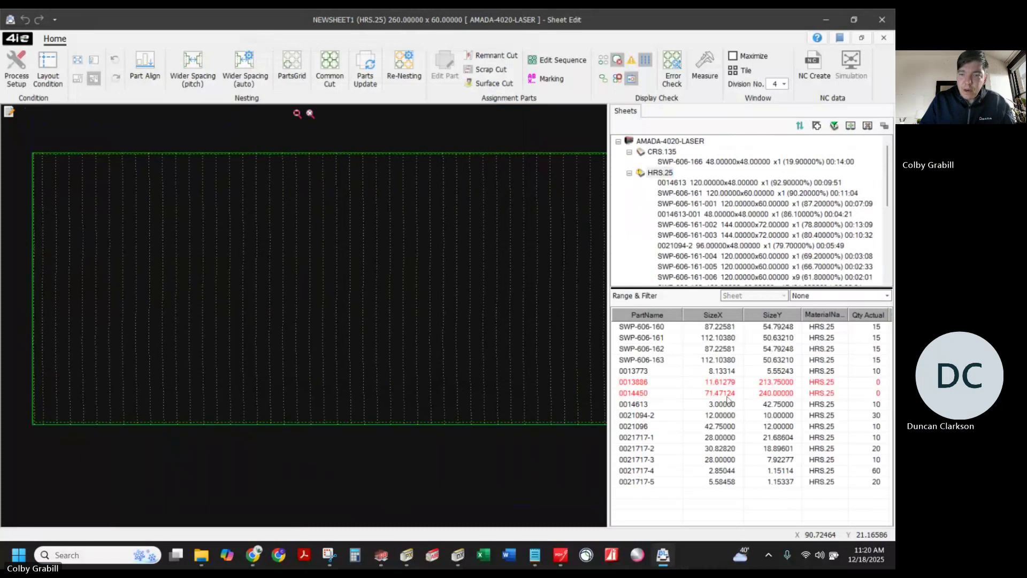
click(668, 394)
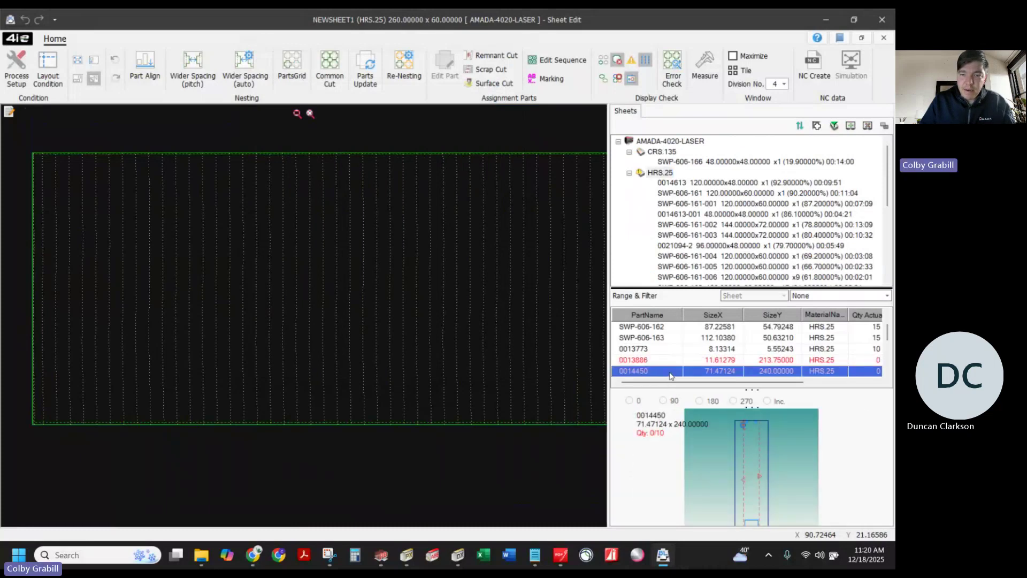
click(280, 297)
scroll(292, 315, down, 8)
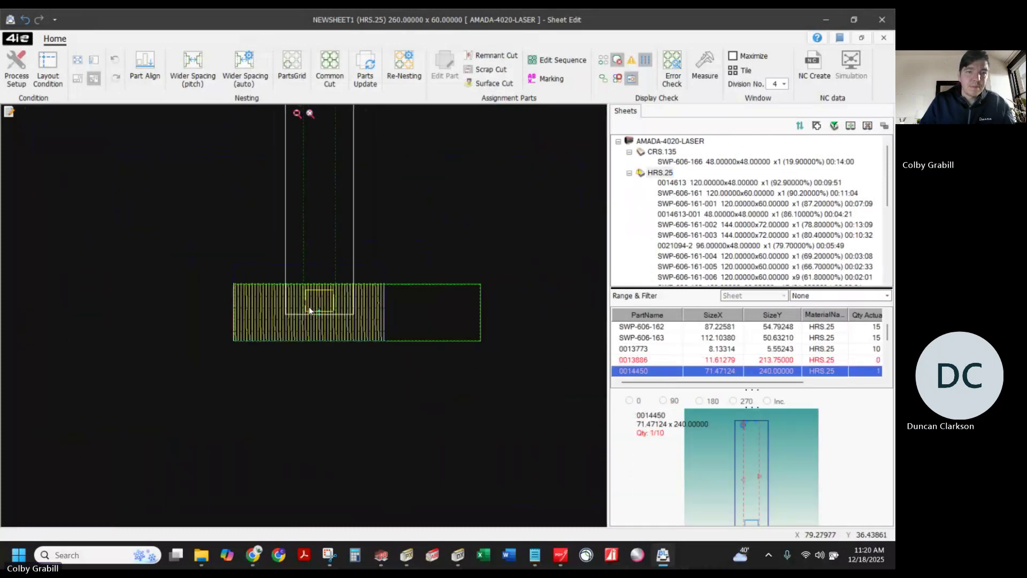
click(326, 253)
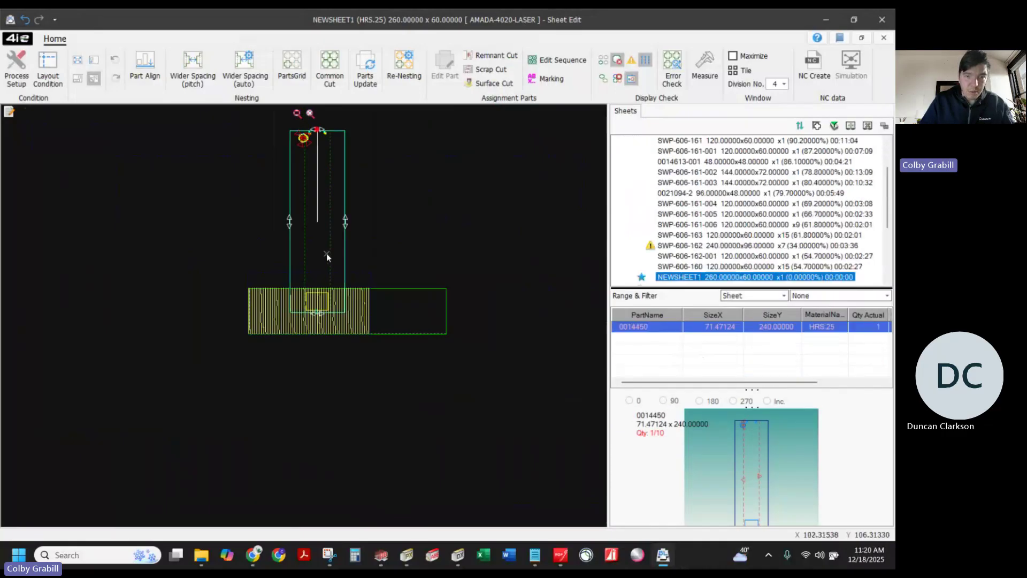
key(r)
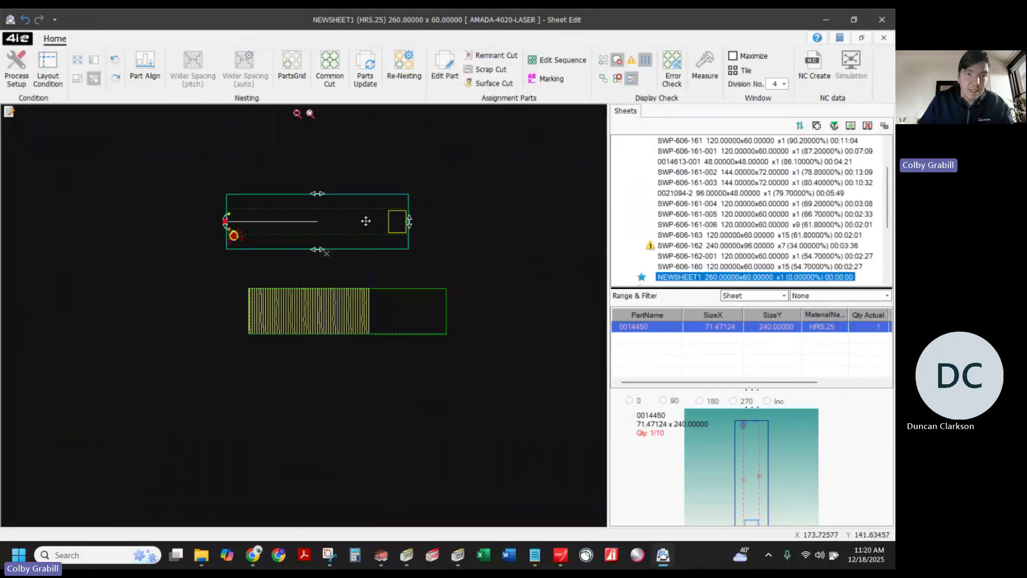
drag(348, 216, 379, 297)
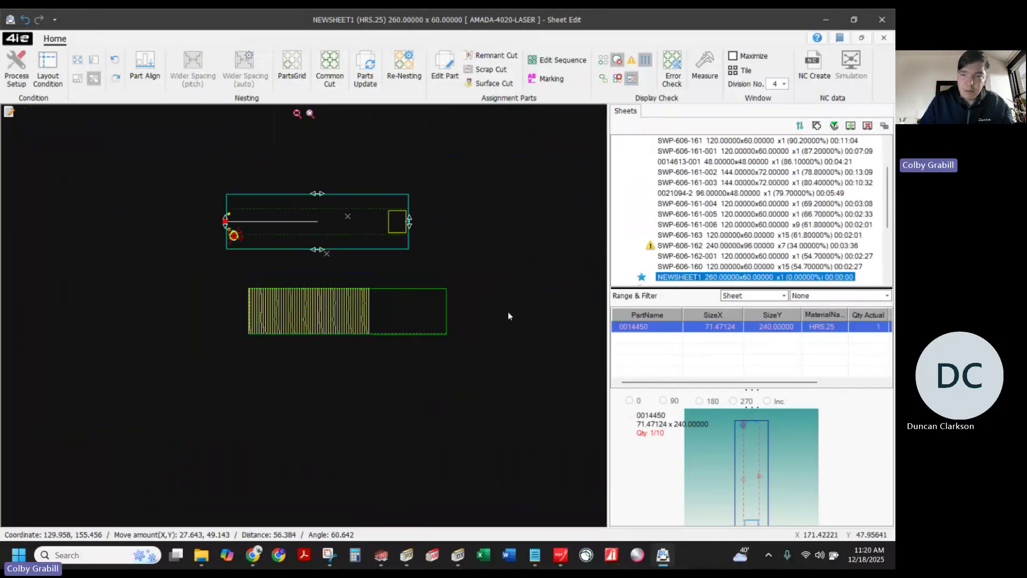
Set the size of NEWSHEET1 to 300 x 90 in its process setup
right_click(683, 282)
click(720, 343)
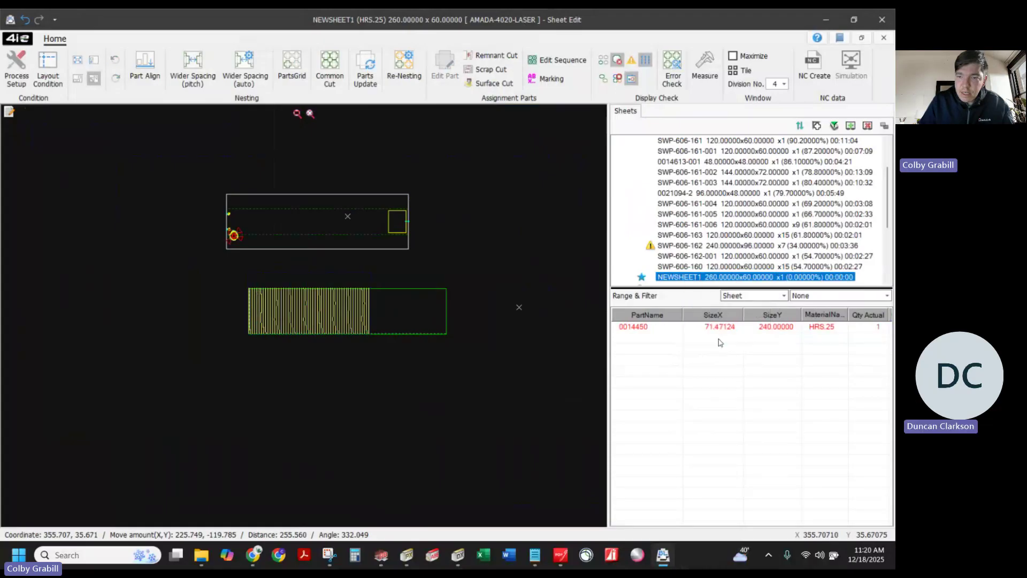
double_click(432, 327)
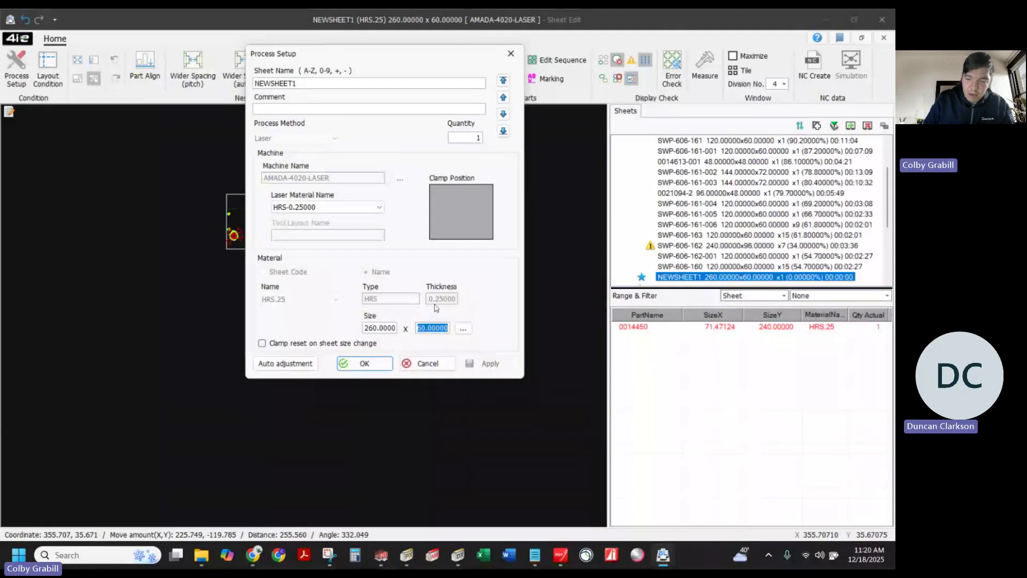
text(90)
key(Tab)
double_click(388, 327)
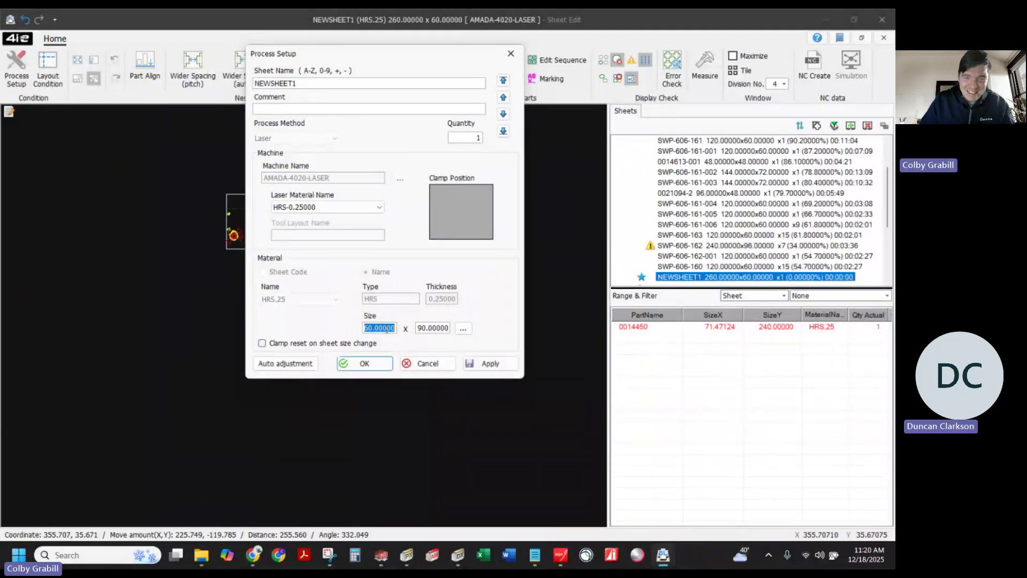
text(300)
key(Return)
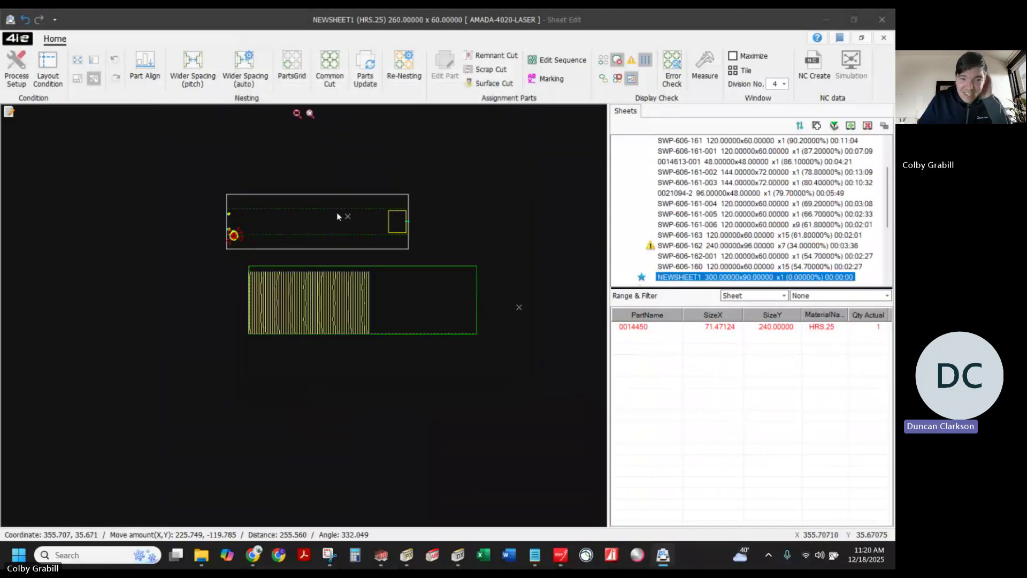
Move part 0014450 inside the outline of NEWSHEET1 and select it there
mouse_move(335, 228)
mouse_down()
mouse_move(385, 272)
mouse_move(397, 314)
mouse_move(390, 307)
mouse_up()
click(389, 198)
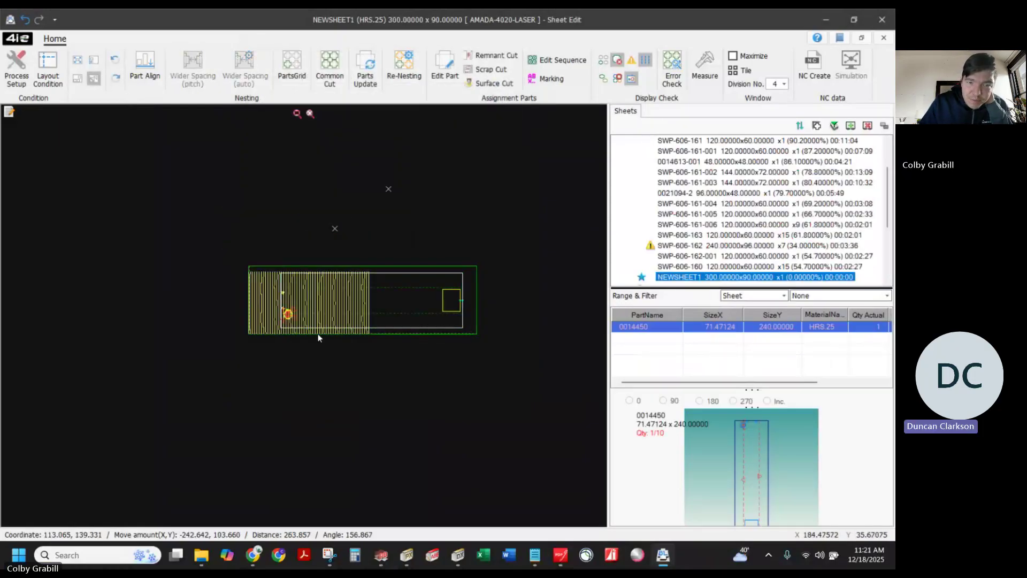
click(416, 294)
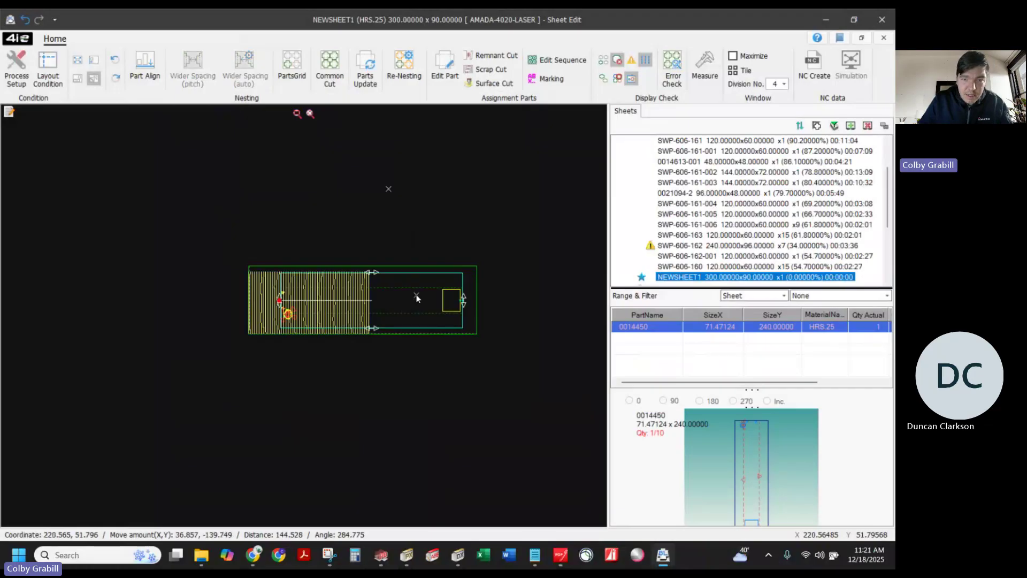
Rotate part 0014450 by 180 degrees on NEWSHEET1 so its square cutout faces the opposite end, and deselect it
key(r)
key(r)
click(451, 266)
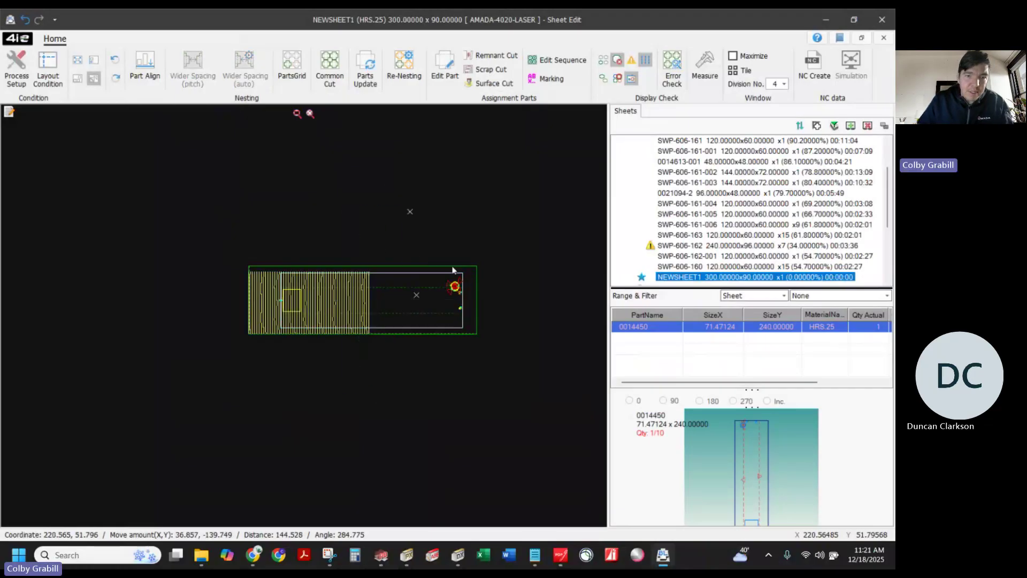
Inspect the cutouts at both ends of part 0014450, open it in the Part Editor and examine its oval cutout and two round holes
scroll(268, 283, up, 5)
scroll(240, 283, up, 2)
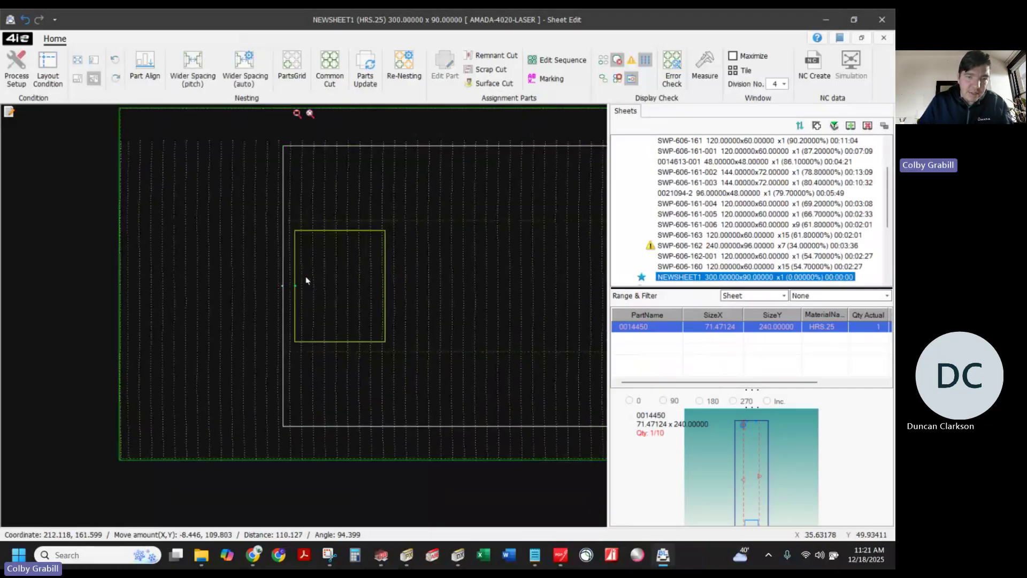
scroll(306, 276, up, 3)
scroll(11, 246, down, 6)
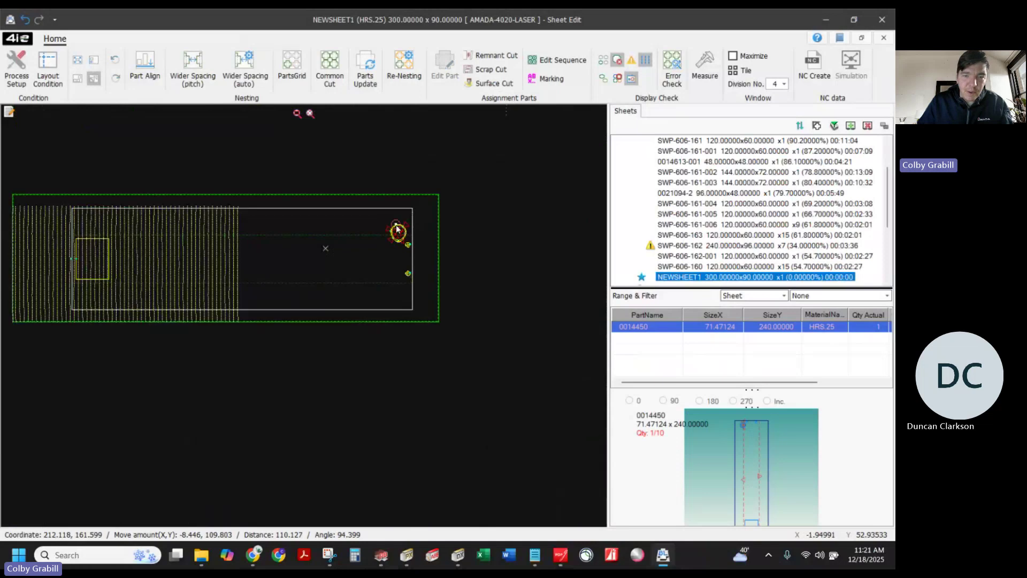
scroll(432, 332, up, 8)
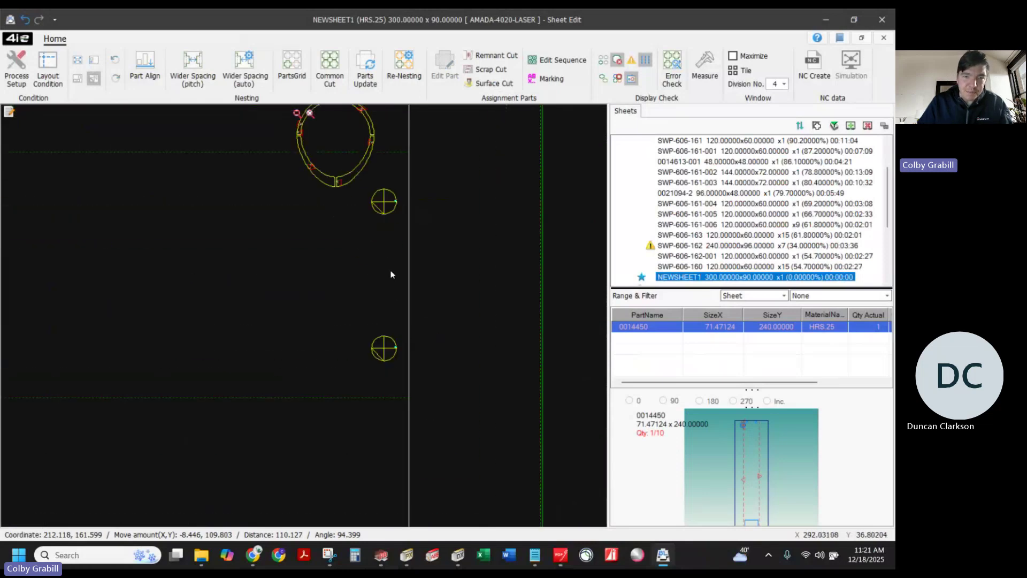
scroll(388, 378, down, 1)
scroll(408, 329, up, 2)
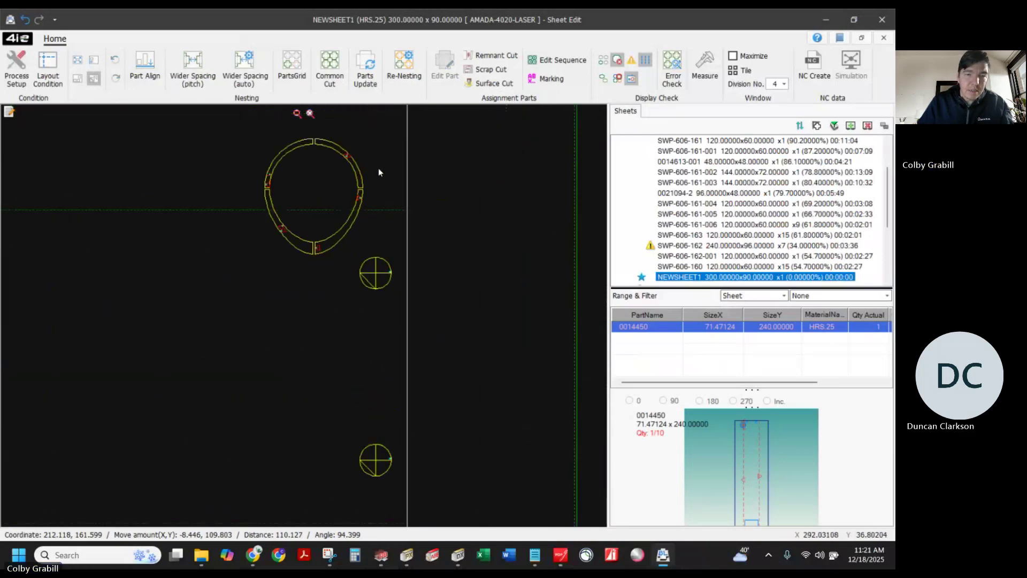
click(380, 166)
double_click(380, 166)
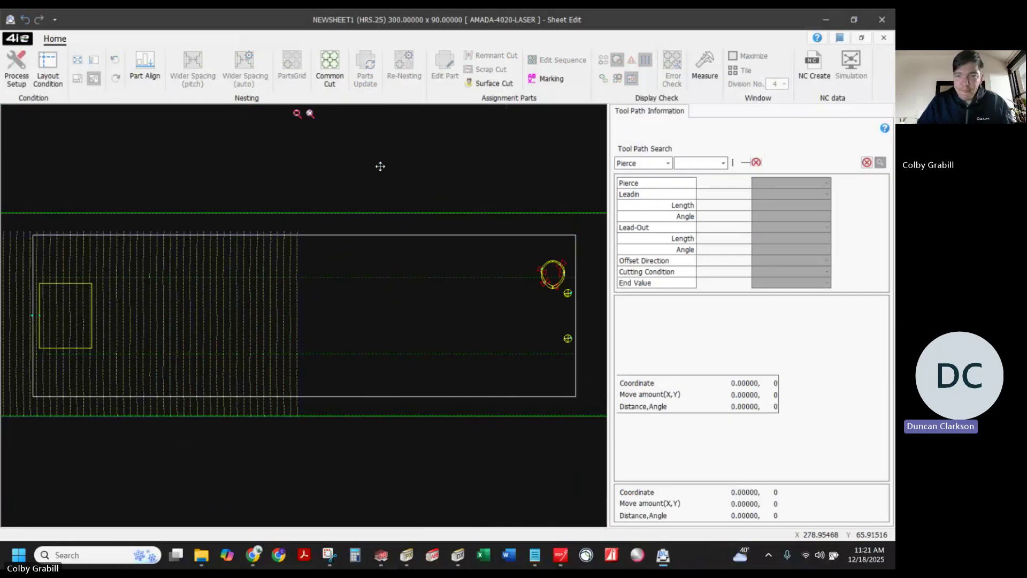
scroll(573, 267, up, 4)
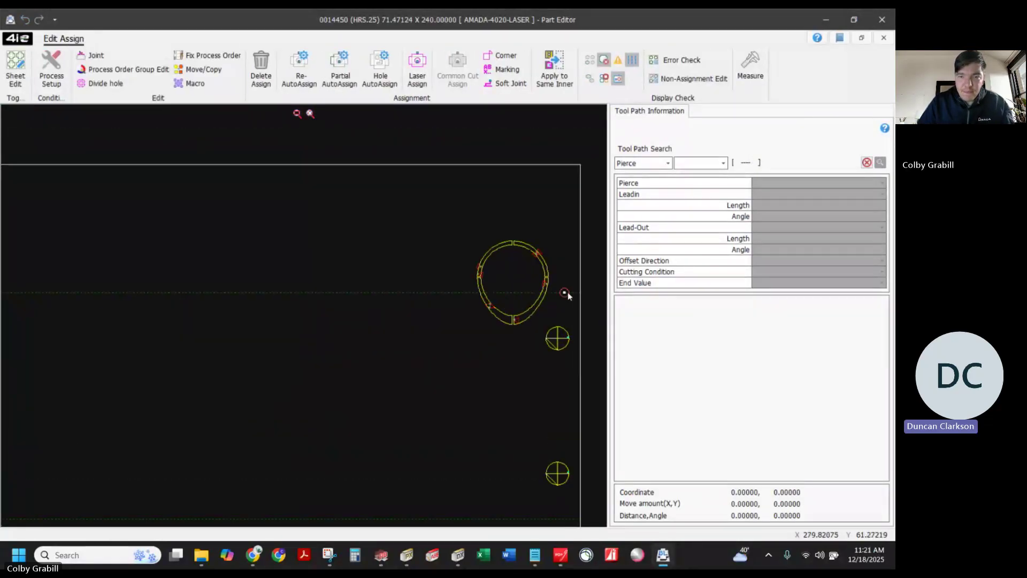
scroll(560, 298, down, 4)
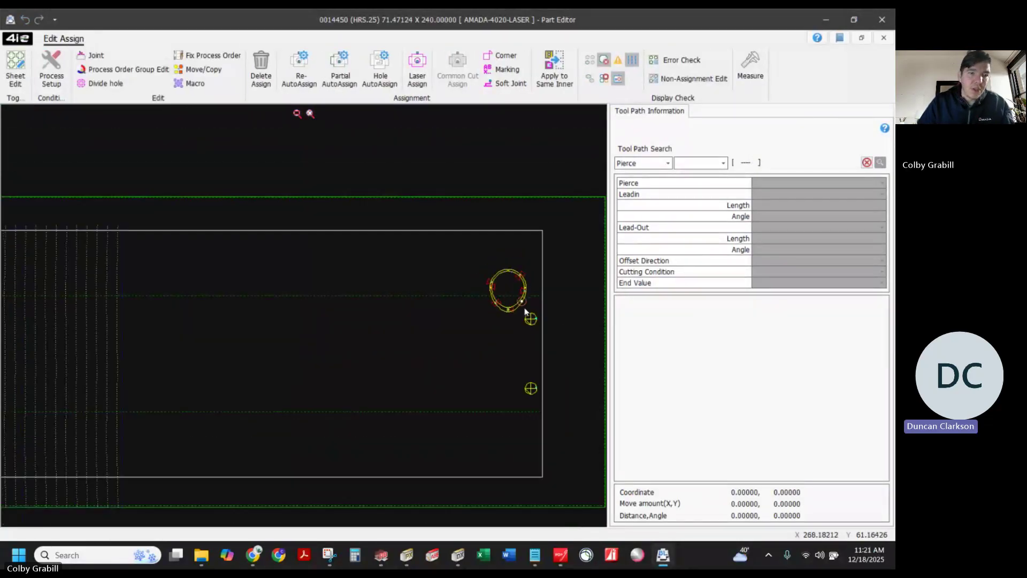